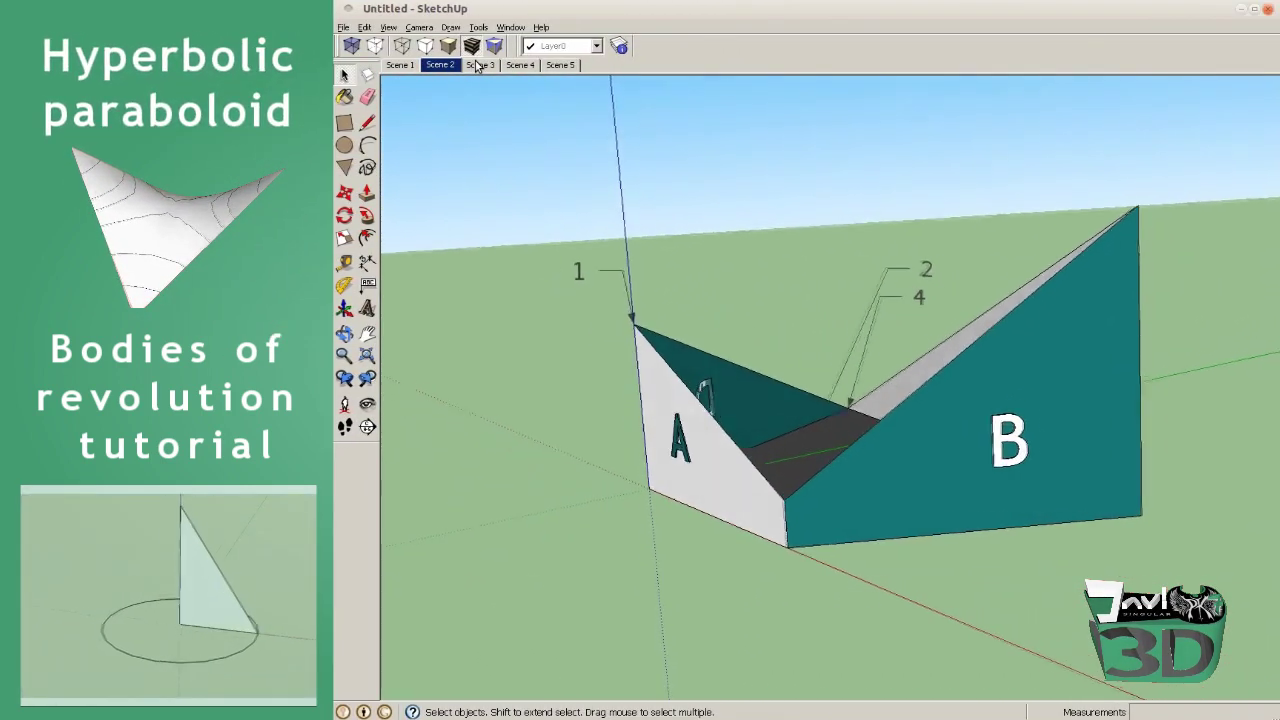
pyautogui.click(478, 65)
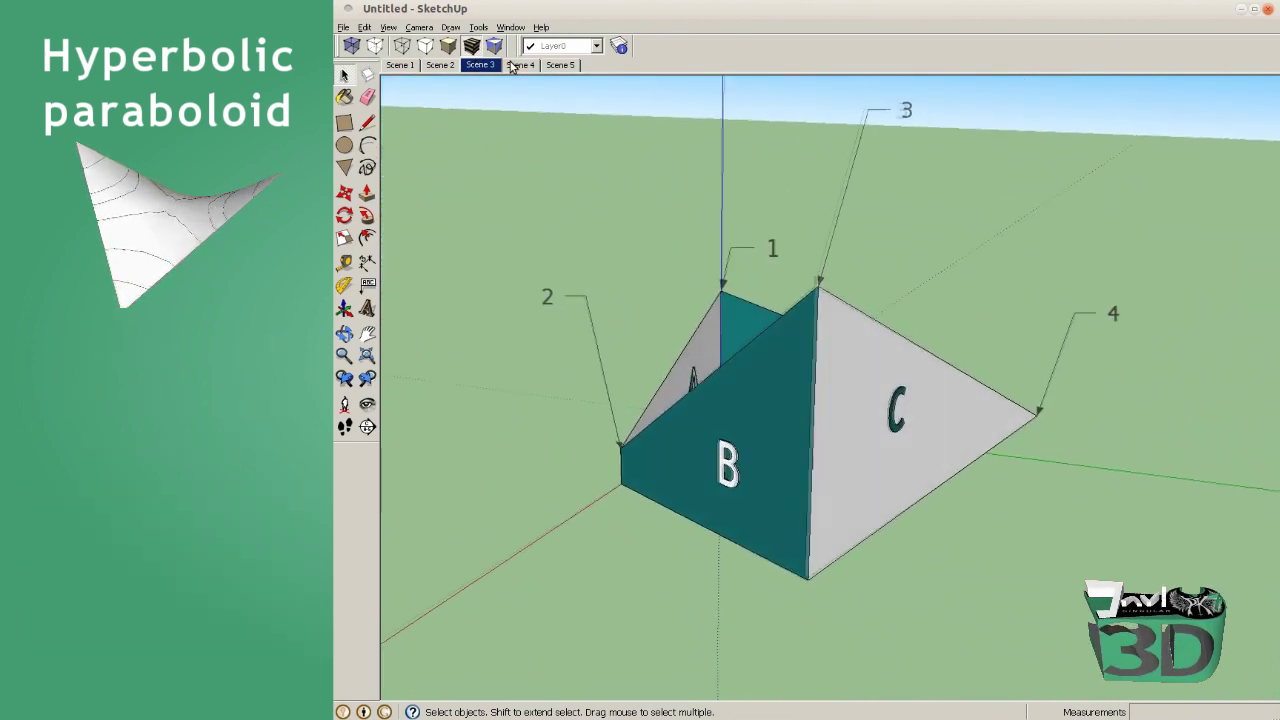
pyautogui.click(512, 65)
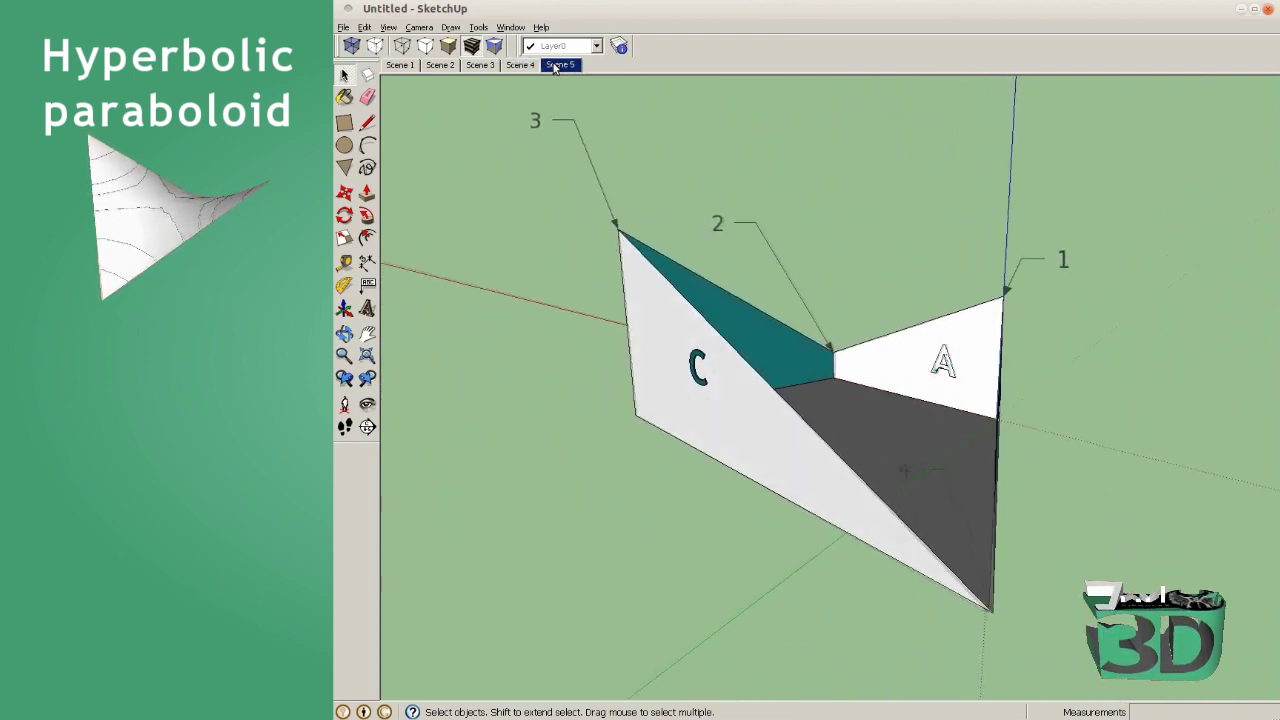
pyautogui.click(399, 65)
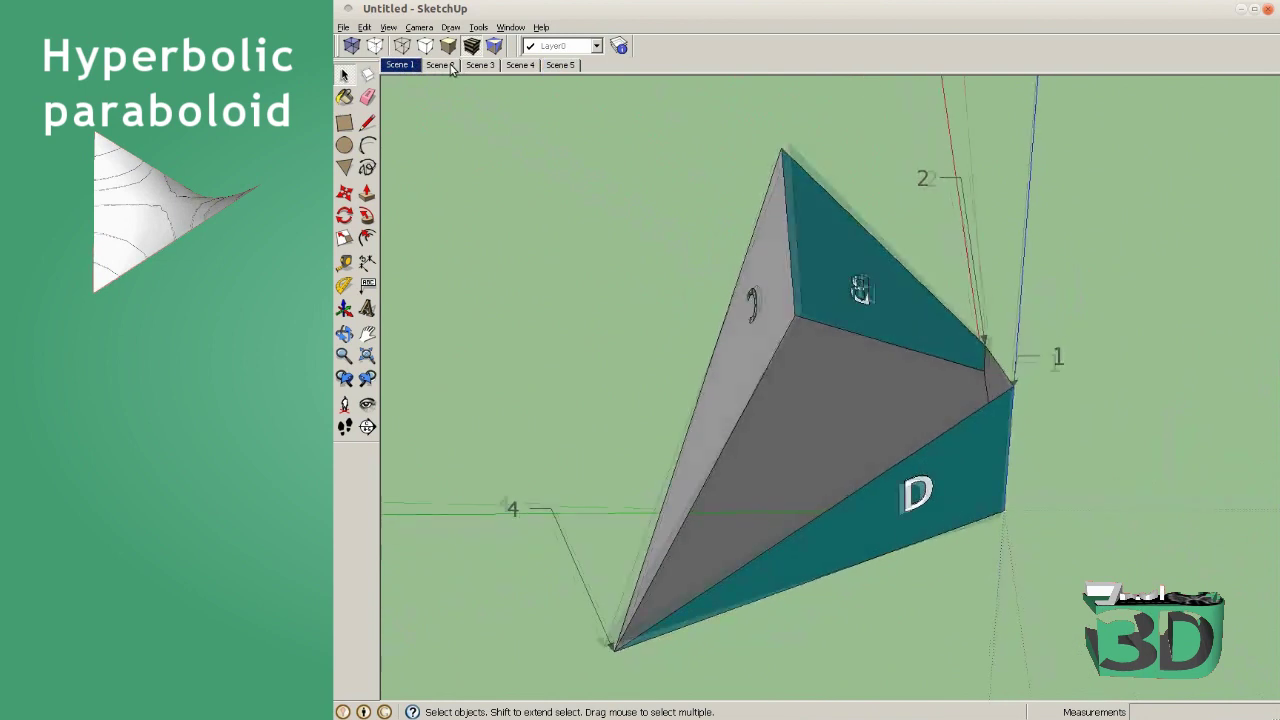
pyautogui.click(440, 65)
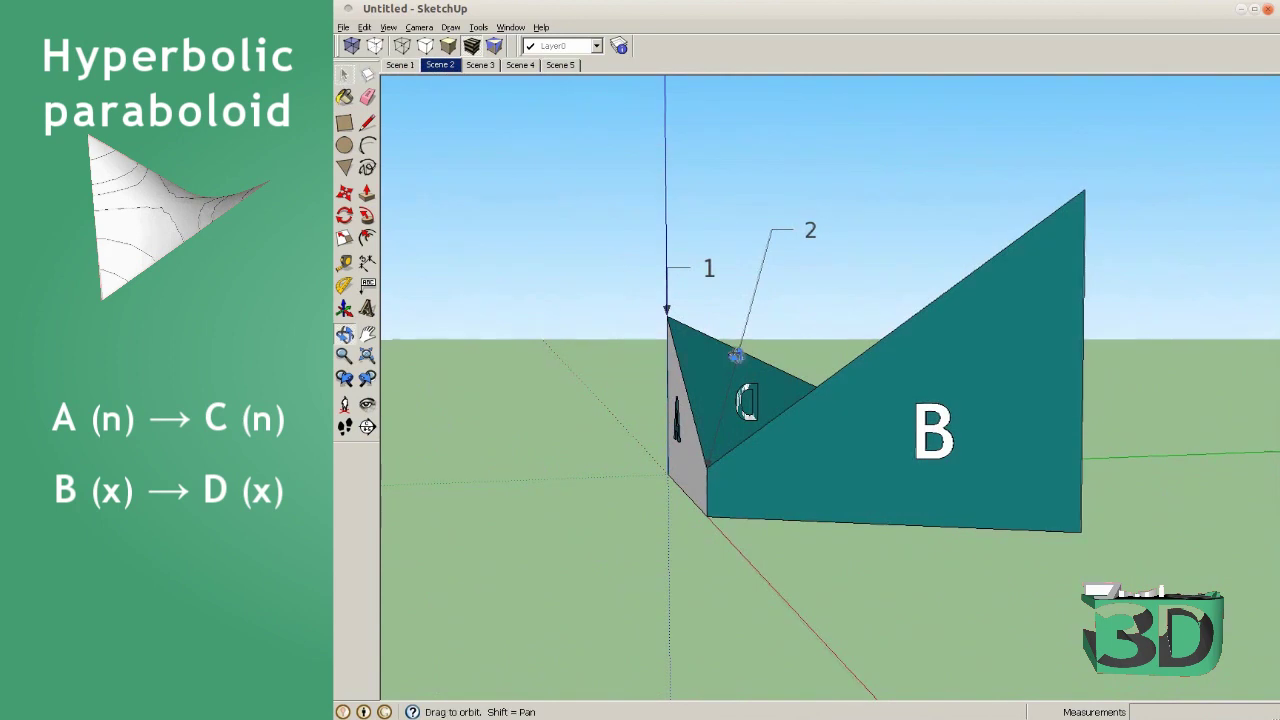
# Orbit the model to reveal the face between edge 1–4 and its opposite edge
pyautogui.moveTo(736, 356)
pyautogui.mouseDown()
pyautogui.moveTo(1220, 519)
pyautogui.moveTo(1278, 522)
pyautogui.mouseUp()
pyautogui.moveTo(784, 397)
pyautogui.mouseDown(button='middle')
pyautogui.moveTo(903, 409)
pyautogui.moveTo(1106, 397)
pyautogui.moveTo(1034, 480)
pyautogui.moveTo(840, 434)
pyautogui.moveTo(886, 400)
pyautogui.moveTo(797, 449)
pyautogui.mouseUp(button='middle')
pyautogui.scroll(3, 880, 497)
# Draw midpoint-to-midpoint lines between the top and bottom edges, halving the face into strips
pyautogui.press('l')
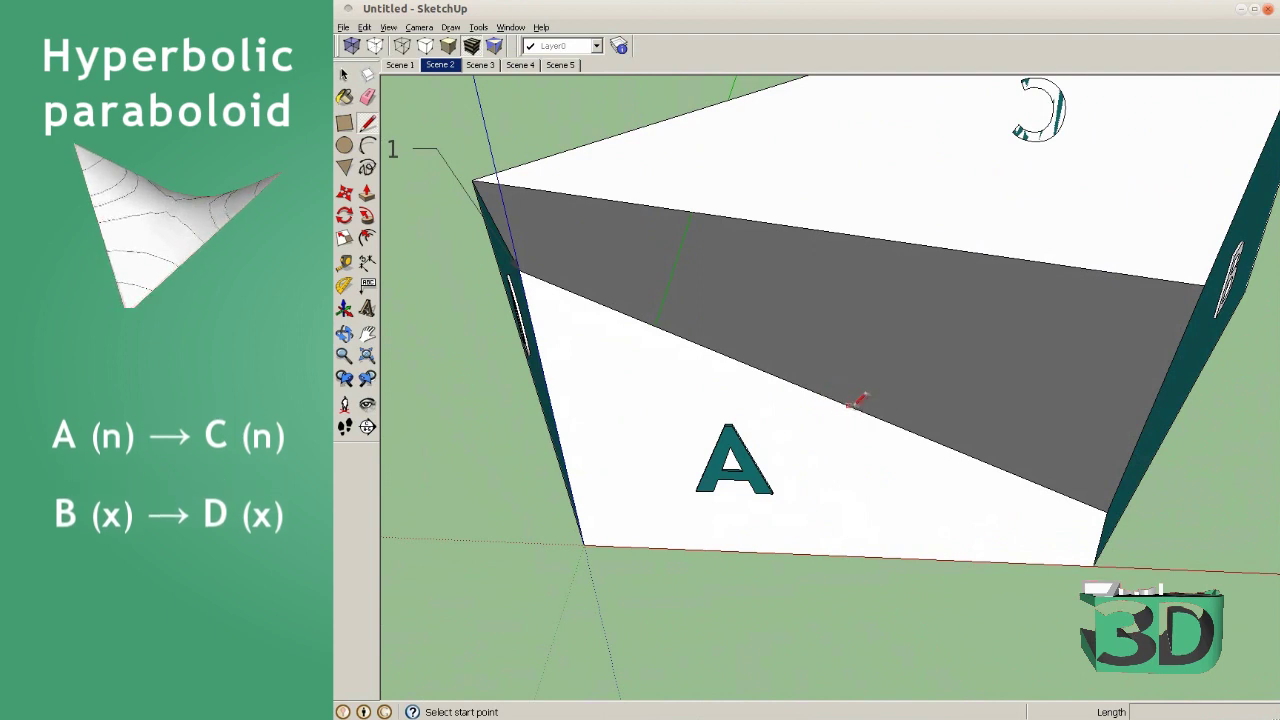
pyautogui.moveTo(849, 403)
pyautogui.mouseDown(button='middle')
pyautogui.moveTo(891, 277)
pyautogui.moveTo(874, 221)
pyautogui.moveTo(866, 307)
pyautogui.mouseUp(button='middle')
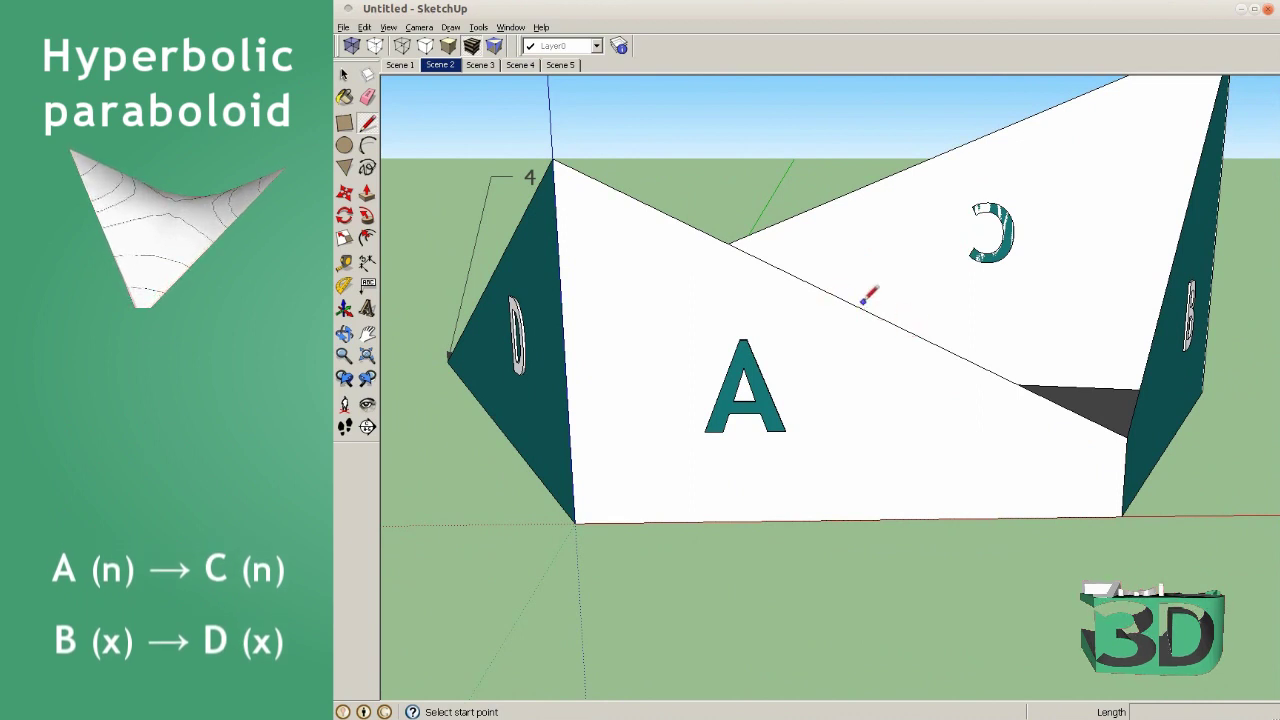
pyautogui.scroll(3, 850, 300)
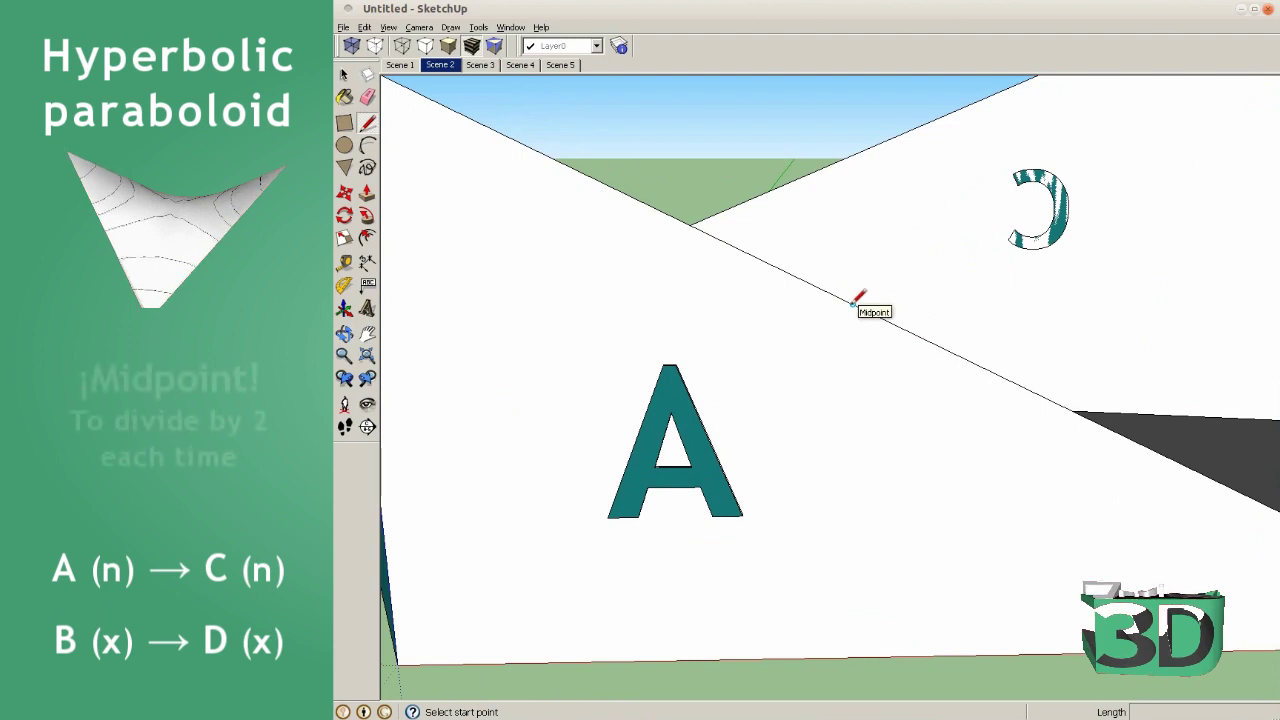
pyautogui.moveTo(853, 303); pyautogui.dragTo(814, 428, button='middle')
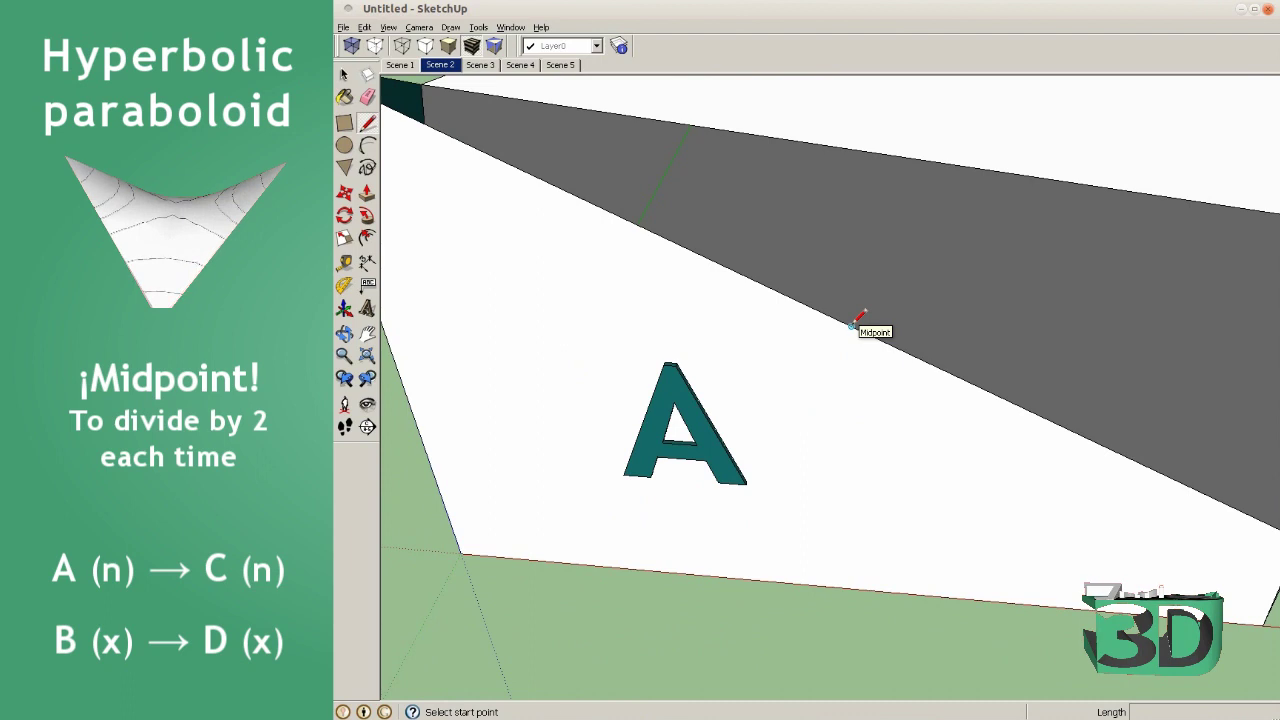
pyautogui.scroll(-3, 851, 432)
pyautogui.moveTo(851, 432)
pyautogui.mouseDown(button='middle')
pyautogui.moveTo(886, 271)
pyautogui.moveTo(889, 314)
pyautogui.mouseUp(button='middle')
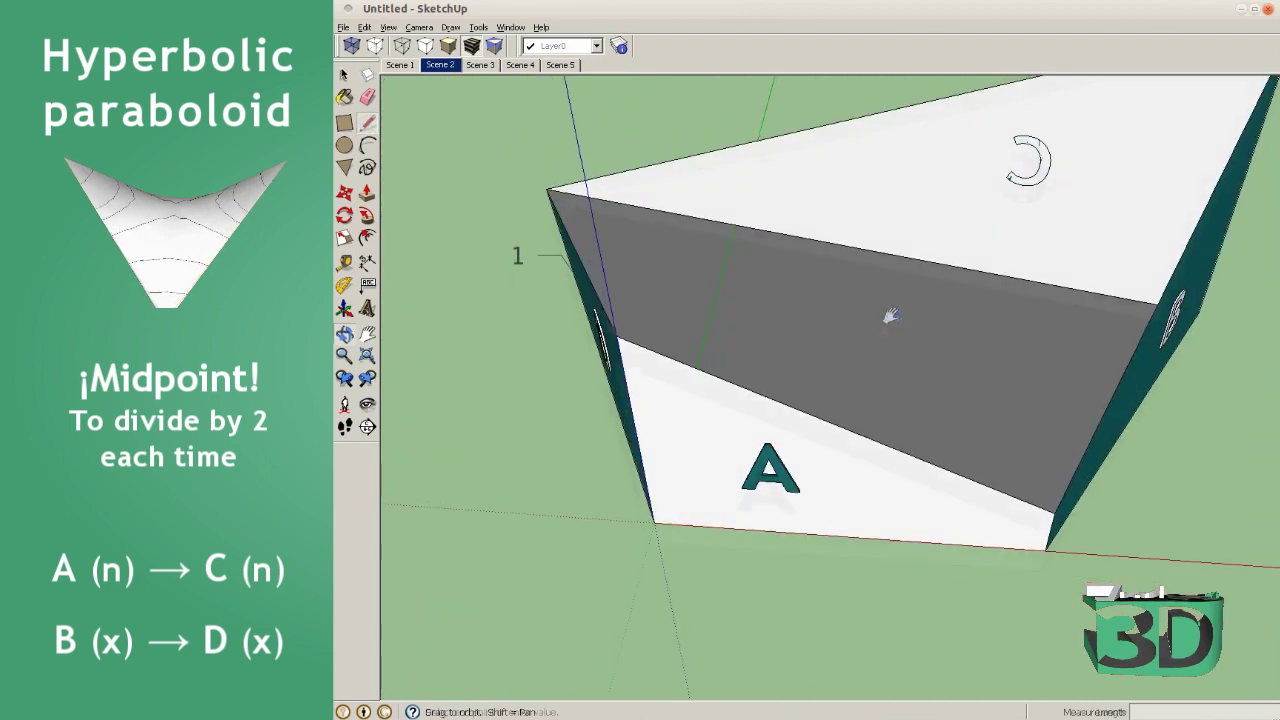
pyautogui.scroll(3, 930, 262)
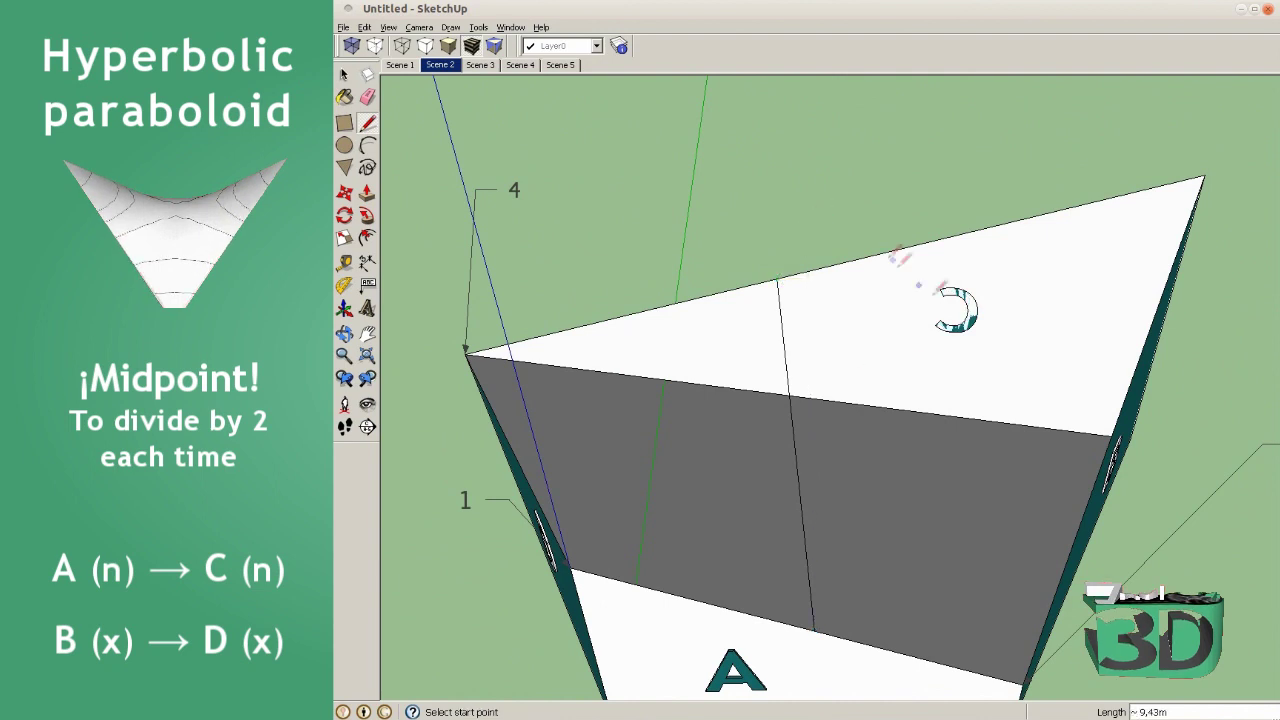
pyautogui.moveTo(955, 310)
pyautogui.mouseDown(button='middle')
pyautogui.moveTo(880, 286)
pyautogui.moveTo(822, 189)
pyautogui.moveTo(920, 360)
pyautogui.moveTo(948, 378)
pyautogui.mouseUp(button='middle')
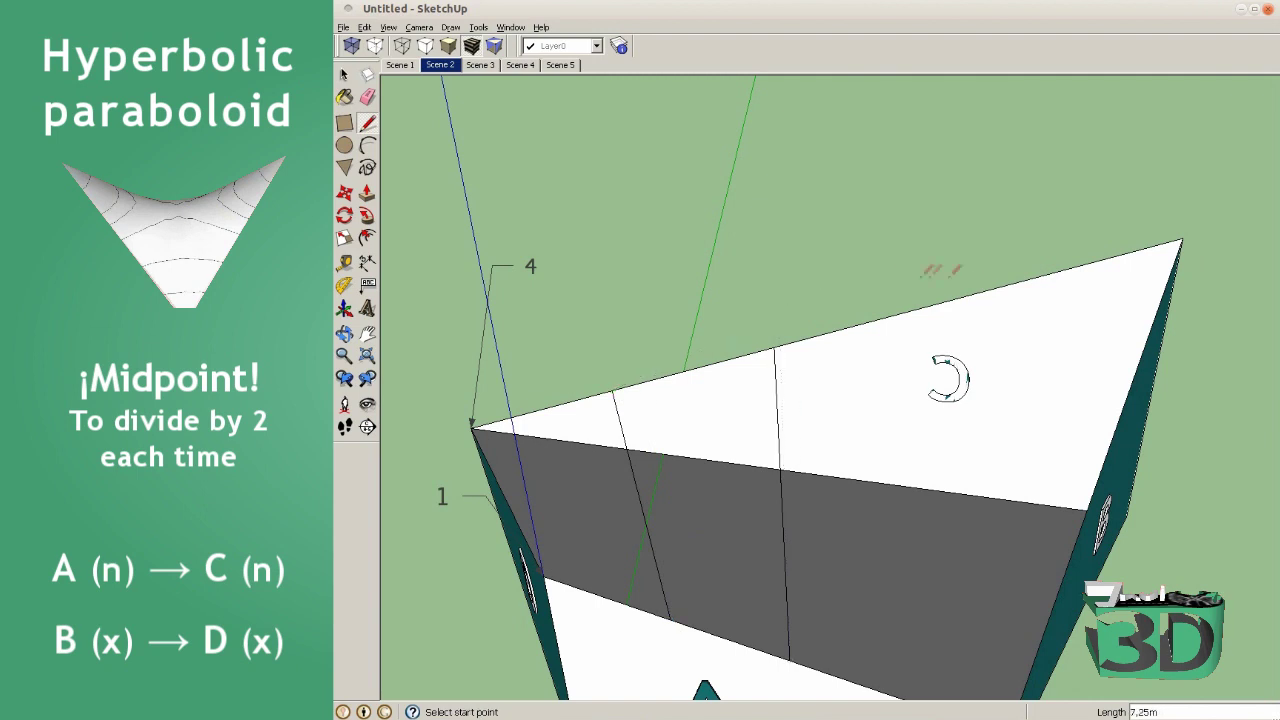
pyautogui.click(963, 297)
pyautogui.moveTo(963, 297); pyautogui.dragTo(920, 360, button='middle')
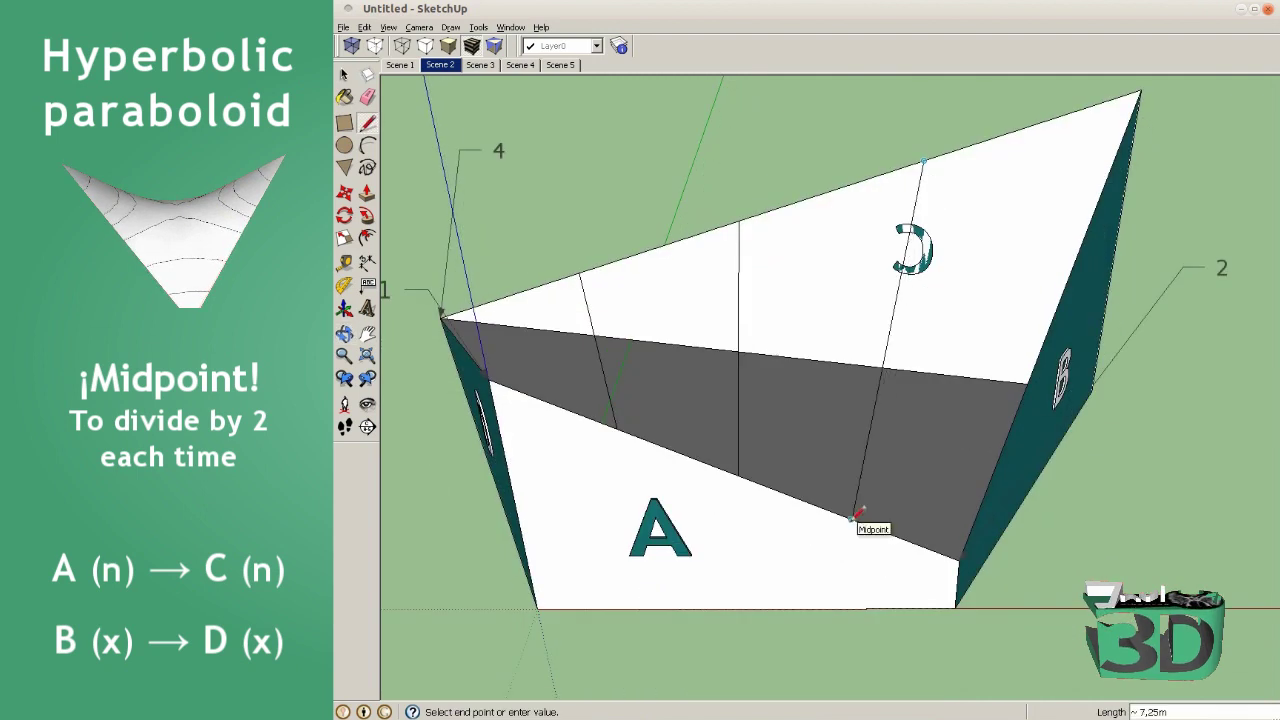
pyautogui.moveTo(925, 440); pyautogui.dragTo(760, 440, button='middle')
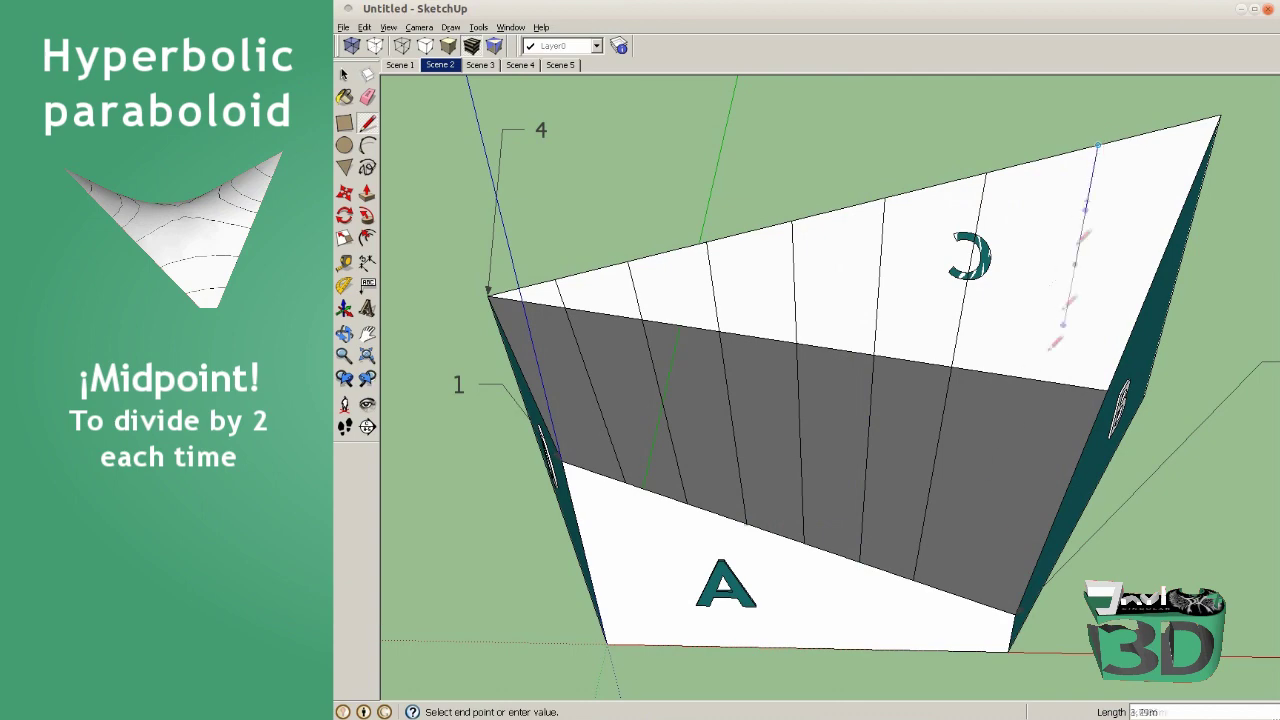
# Draw midpoint lines between the other two edges across faces A, B and D, crossing the first set
pyautogui.moveTo(985, 440)
pyautogui.mouseDown(button='middle')
pyautogui.moveTo(651, 423)
pyautogui.moveTo(1111, 306)
pyautogui.moveTo(695, 392)
pyautogui.mouseUp(button='middle')
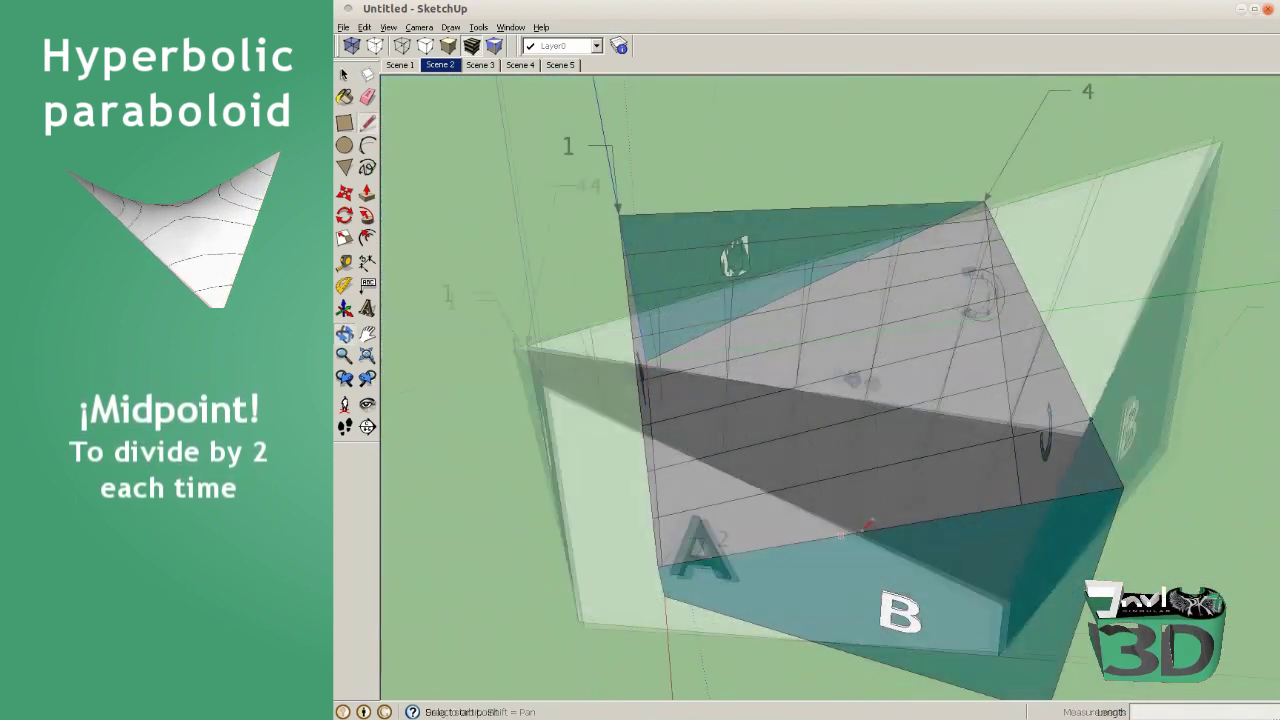
pyautogui.click(833, 207)
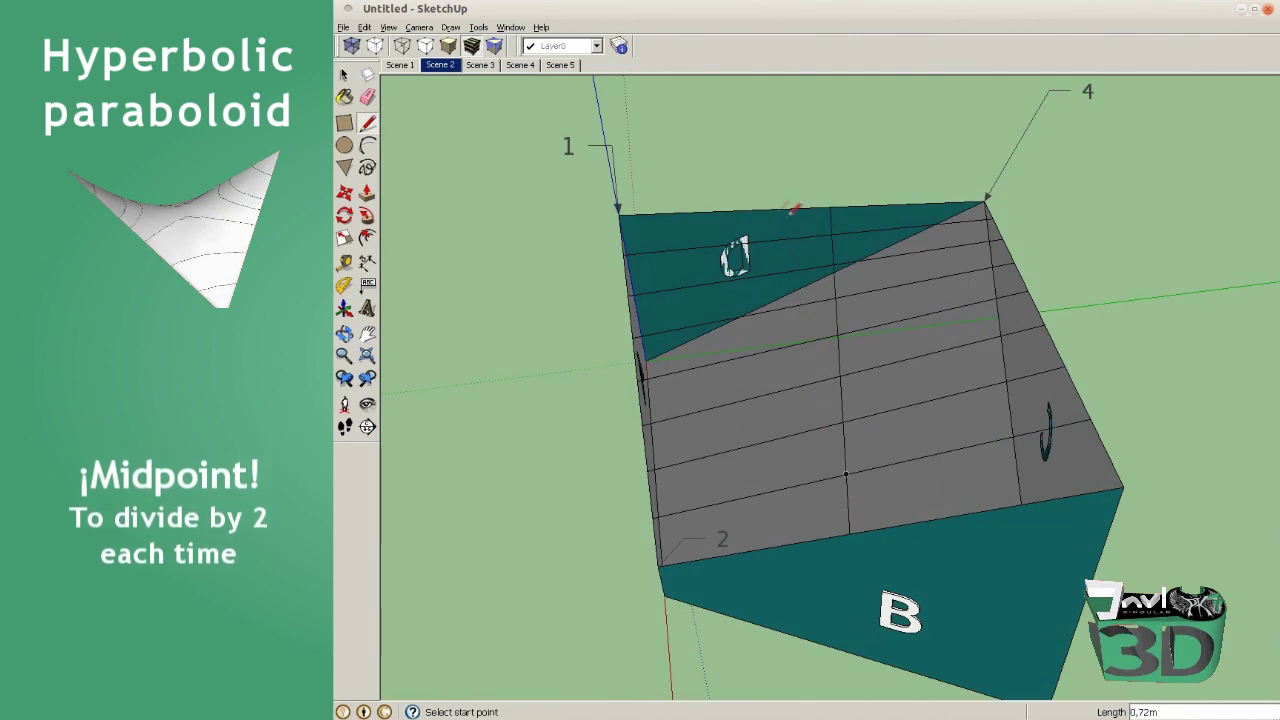
pyautogui.click(733, 212)
pyautogui.click(748, 549)
pyautogui.press('Escape')
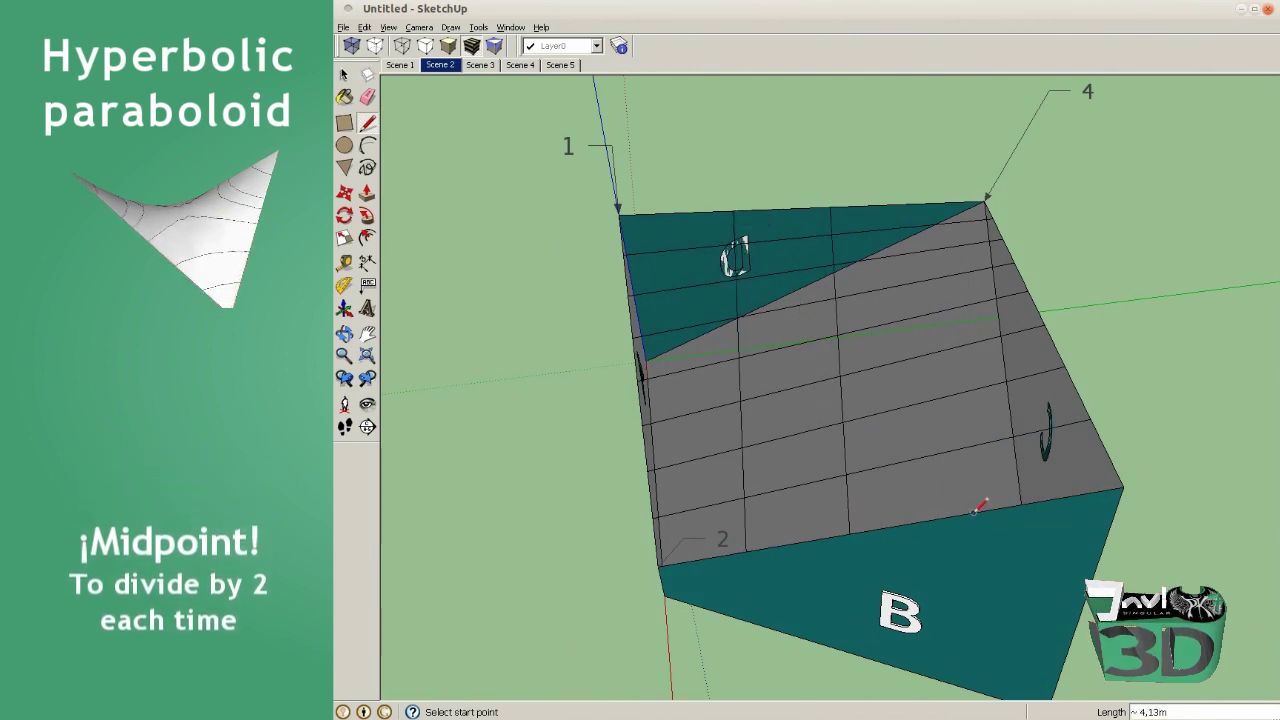
pyautogui.click(974, 508)
pyautogui.click(950, 201)
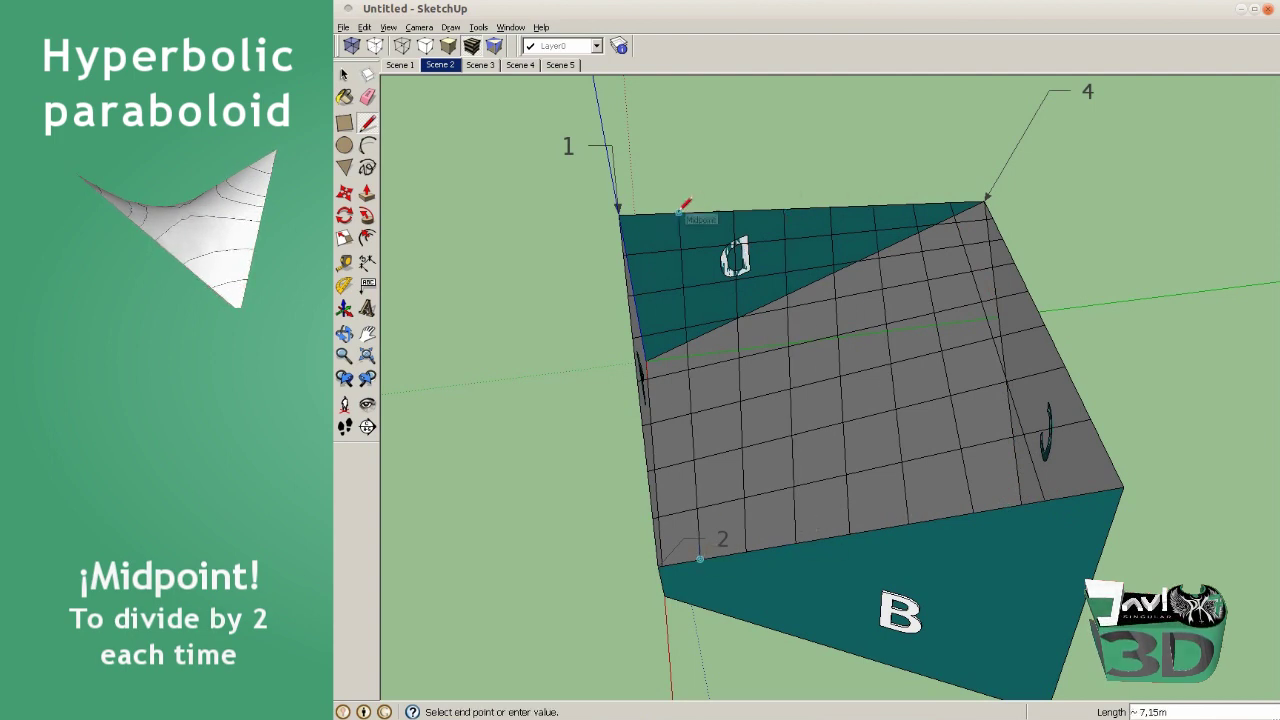
pyautogui.moveTo(785, 378)
pyautogui.mouseDown(button='middle')
pyautogui.moveTo(997, 366)
pyautogui.moveTo(1000, 420)
pyautogui.moveTo(1025, 335)
pyautogui.mouseUp(button='middle')
pyautogui.moveTo(1025, 335)
pyautogui.mouseDown()
pyautogui.moveTo(1143, 123)
pyautogui.moveTo(1103, 189)
pyautogui.moveTo(943, 343)
pyautogui.moveTo(691, 353)
pyautogui.moveTo(700, 209)
pyautogui.moveTo(971, 286)
pyautogui.moveTo(1034, 186)
pyautogui.moveTo(1103, 155)
pyautogui.mouseUp()
pyautogui.press('l')
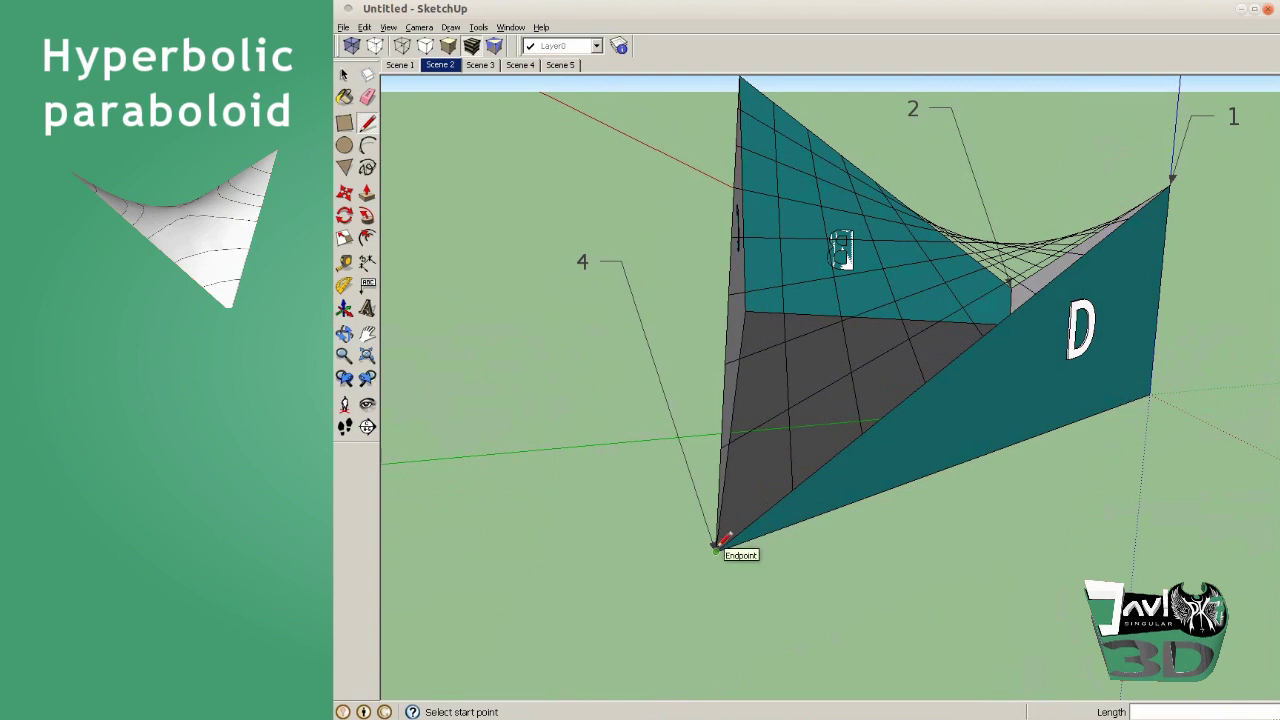
# Add diagonals to triangulate the grid cells, then select the whole mesh and soften its edges
pyautogui.click(785, 411)
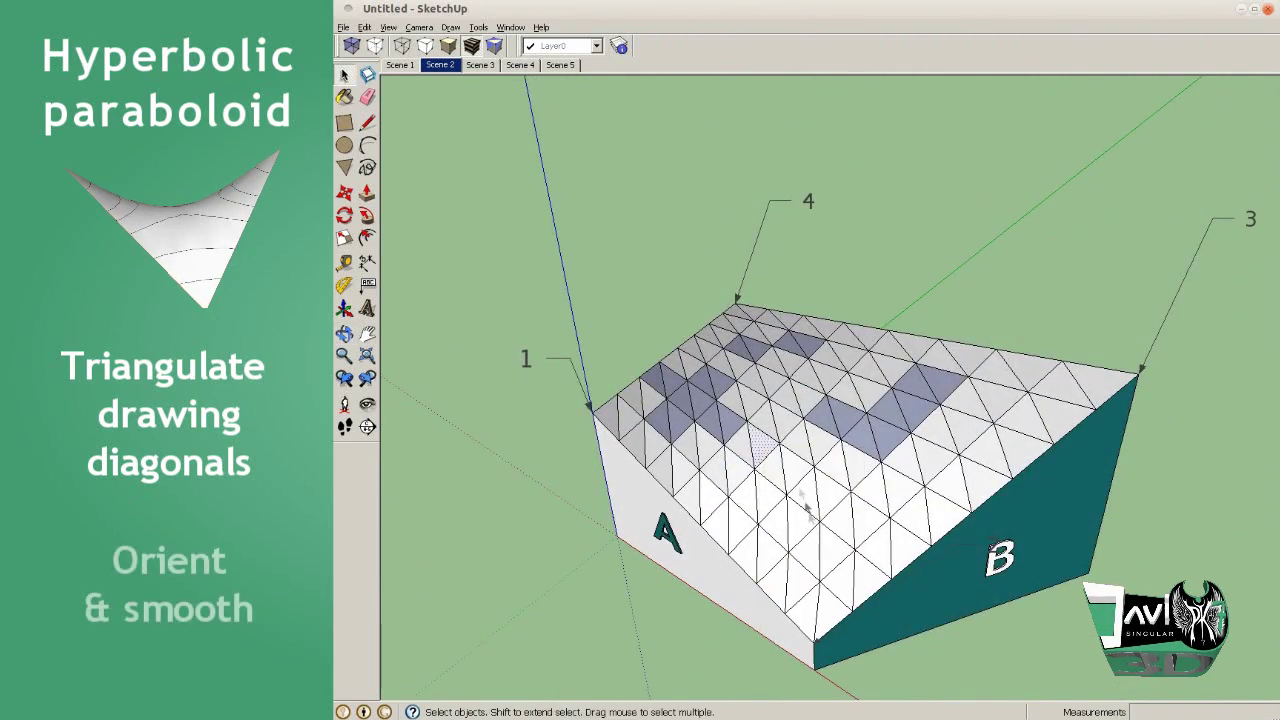
pyautogui.moveTo(806, 507); pyautogui.dragTo(893, 510, button='middle')
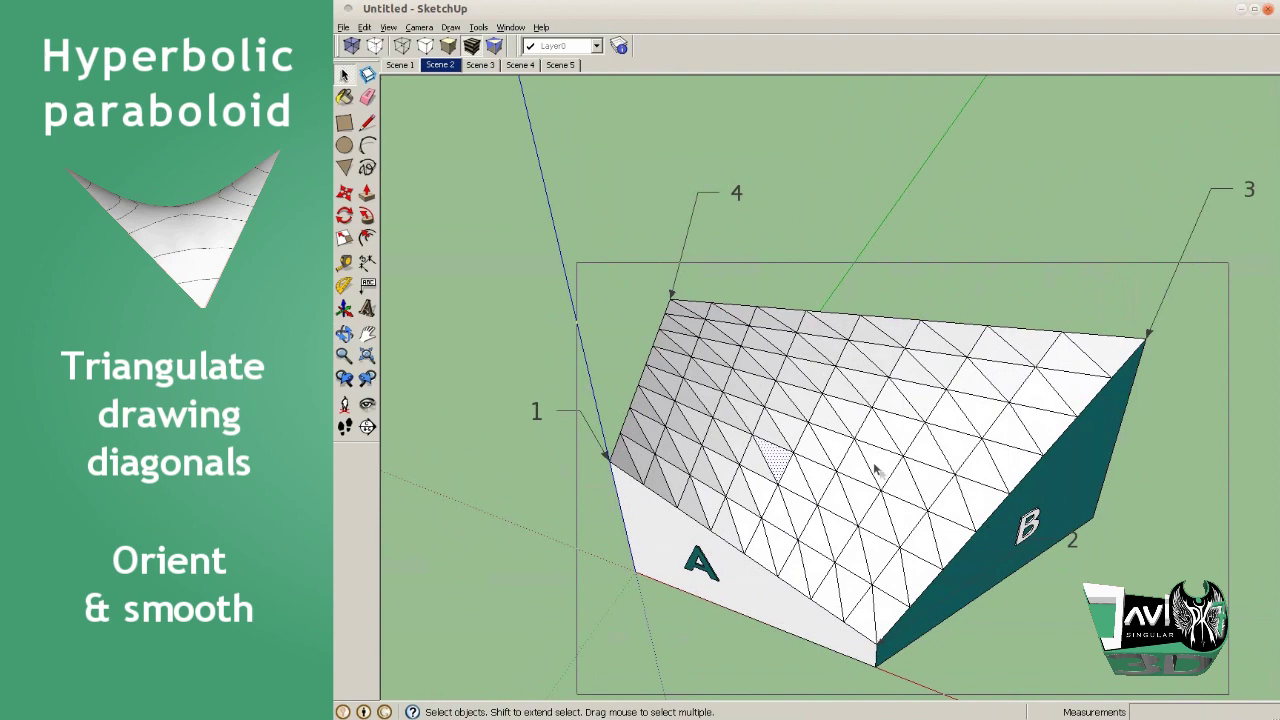
pyautogui.tripleClick(875, 470)
pyautogui.rightClick(858, 448)
pyautogui.click(955, 622)
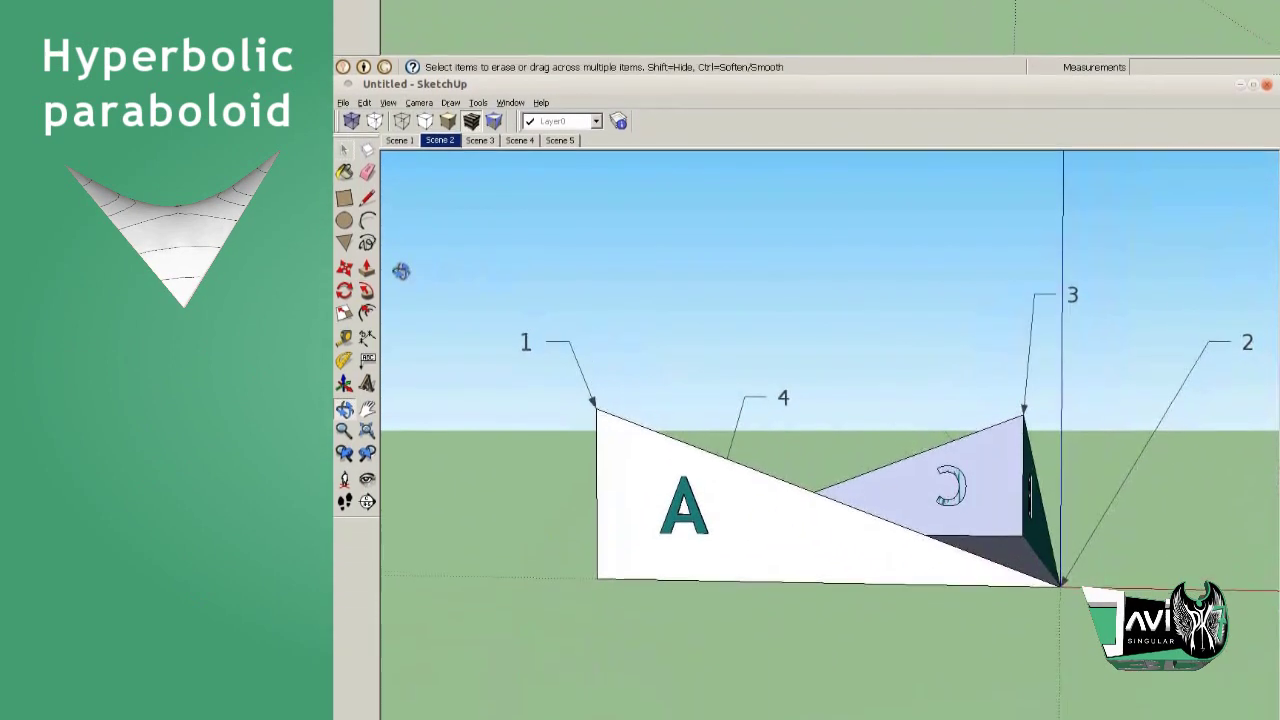
# Orbit around the block to bring plane C into view
pyautogui.moveTo(915, 325)
pyautogui.mouseDown(button='middle')
pyautogui.moveTo(734, 363)
pyautogui.moveTo(345, 356)
pyautogui.mouseUp(button='middle')
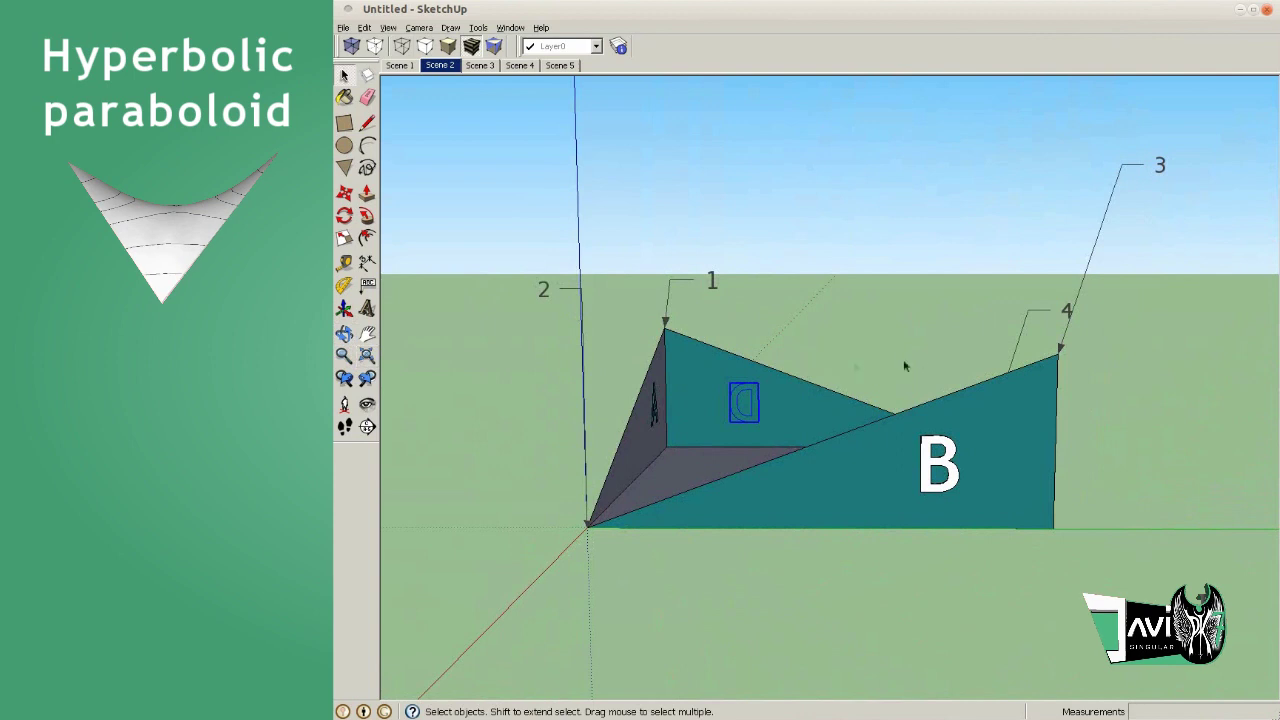
pyautogui.moveTo(922, 364); pyautogui.dragTo(655, 377, button='middle')
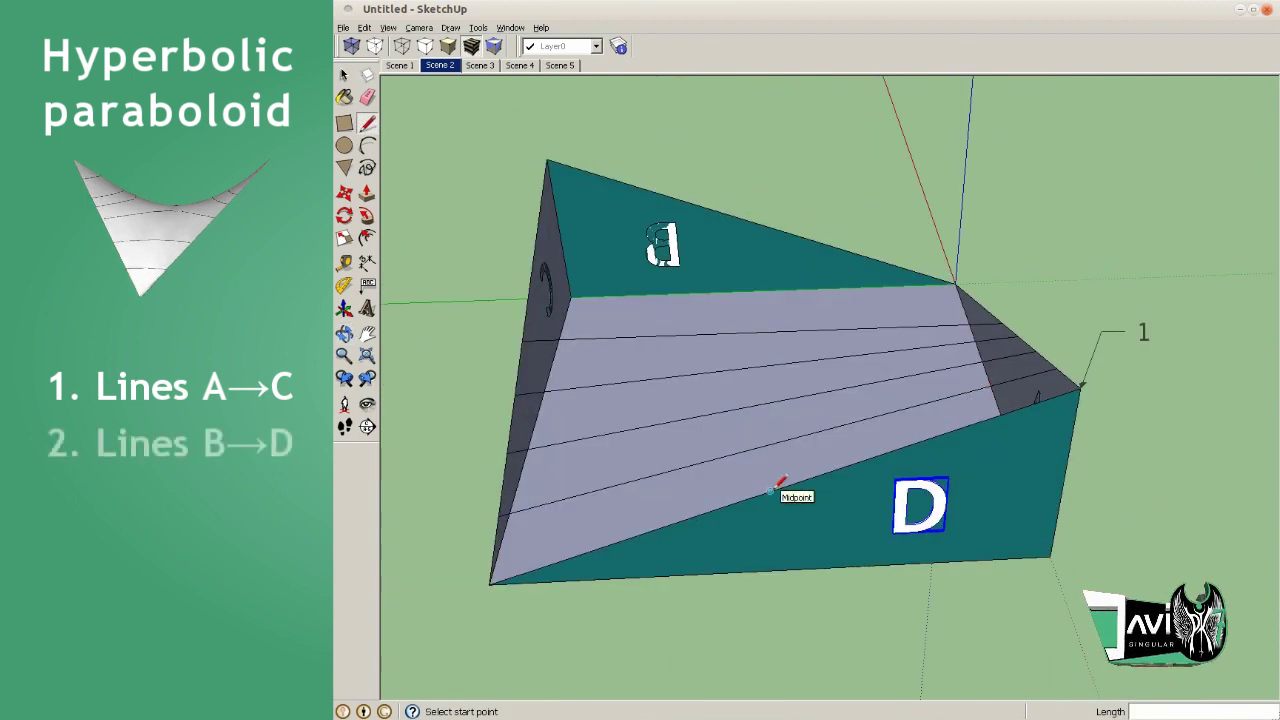
# End a B-to-D dividing line at the edge midpoint and orbit from side D to side A
pyautogui.click(769, 330)
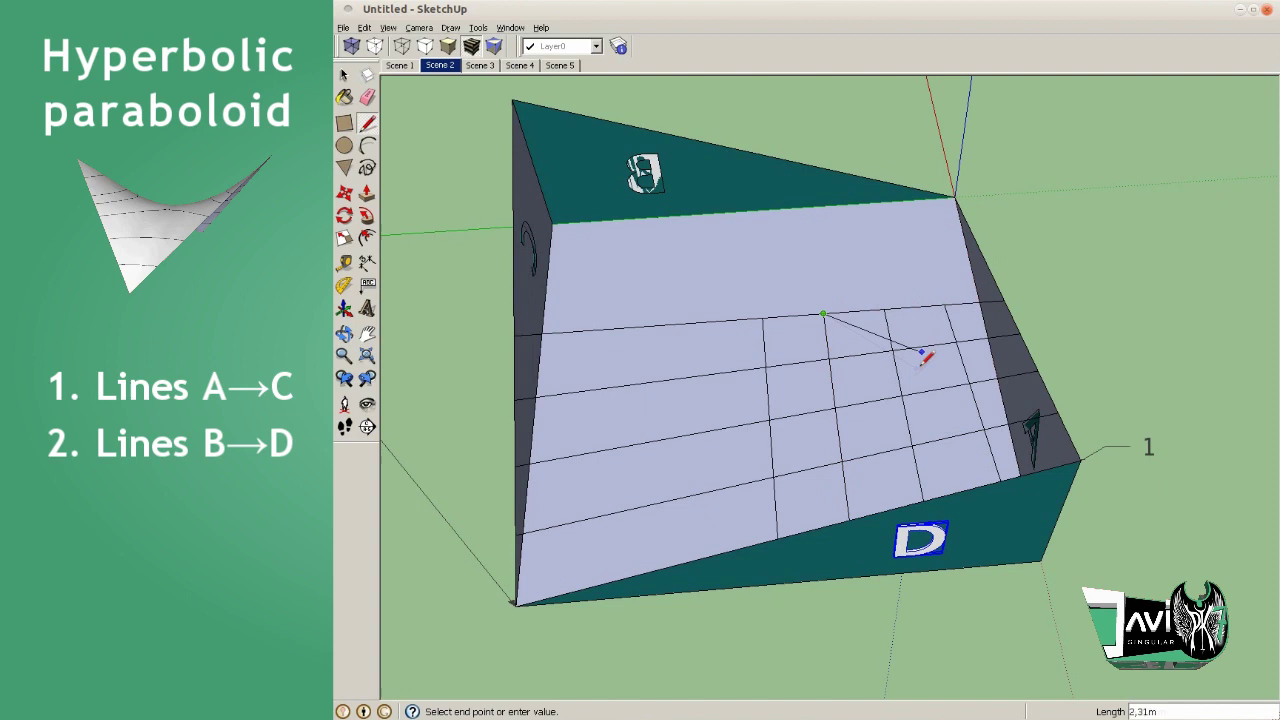
pyautogui.moveTo(960, 387); pyautogui.dragTo(670, 455, button='middle')
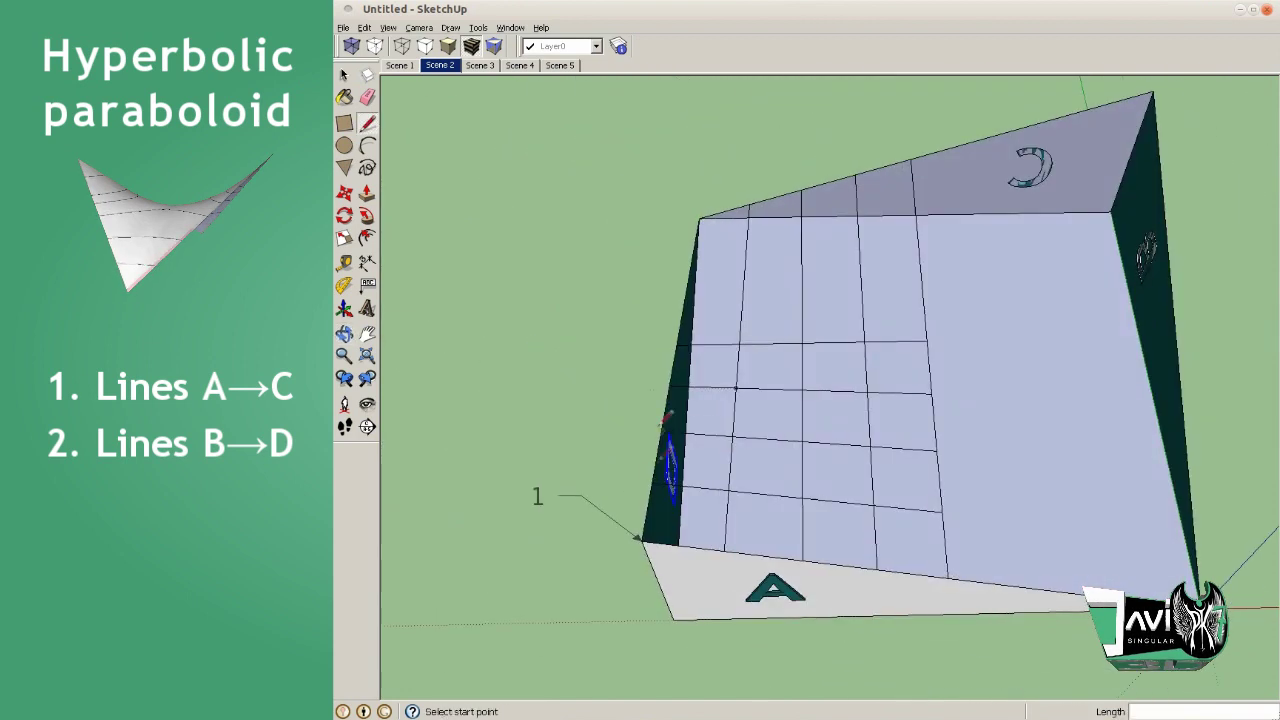
pyautogui.scroll(2, 645, 535)
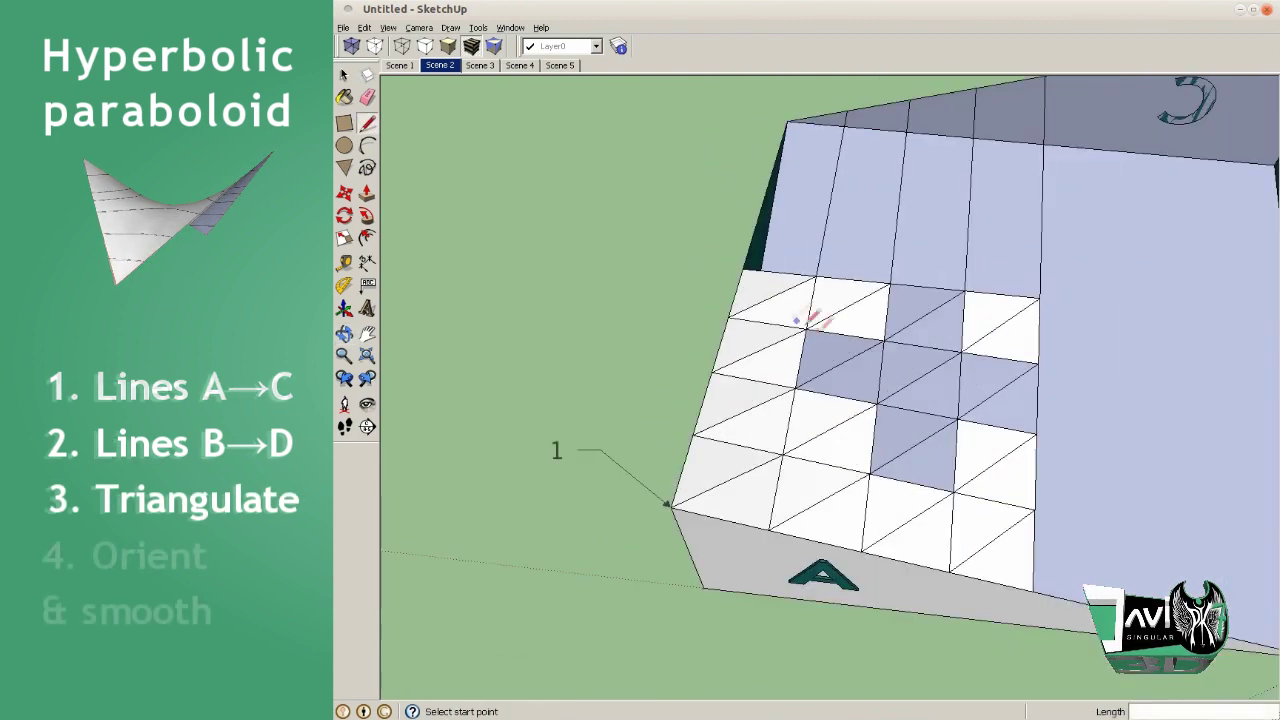
# Orient the grid faces consistently and soften/smooth the triangulated patch's edges
pyautogui.rightClick(821, 414)
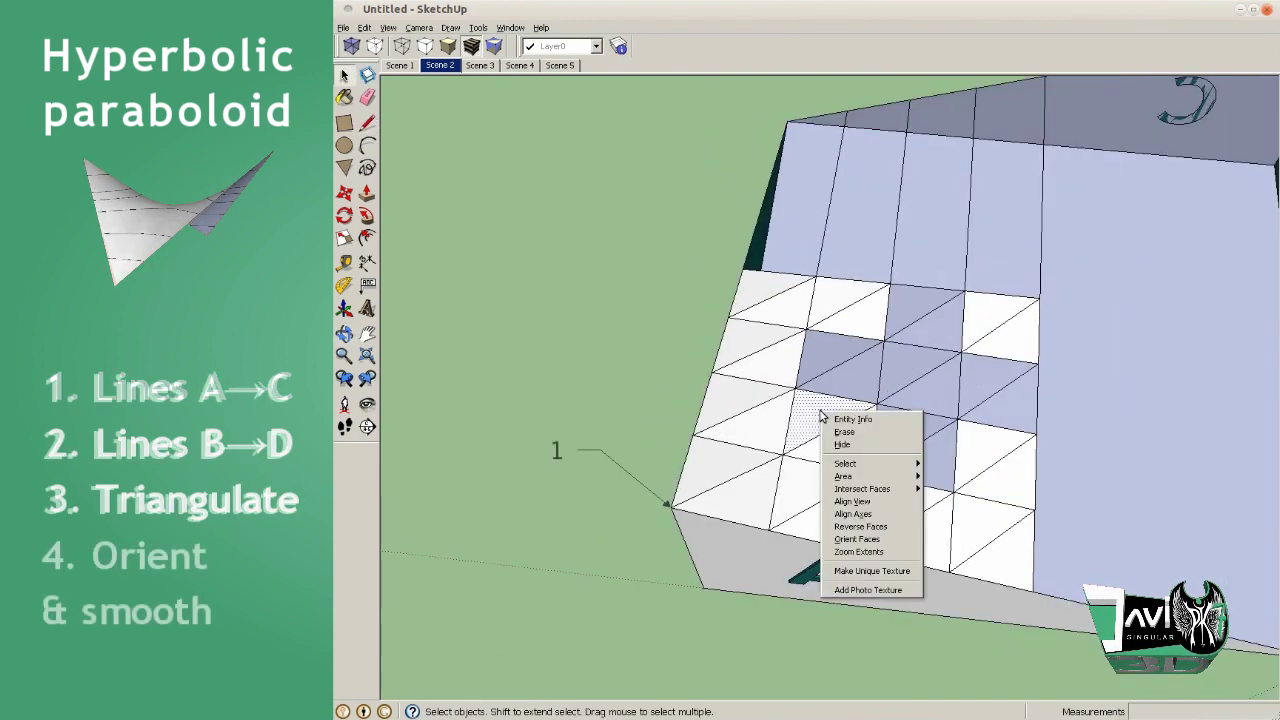
pyautogui.click(910, 541)
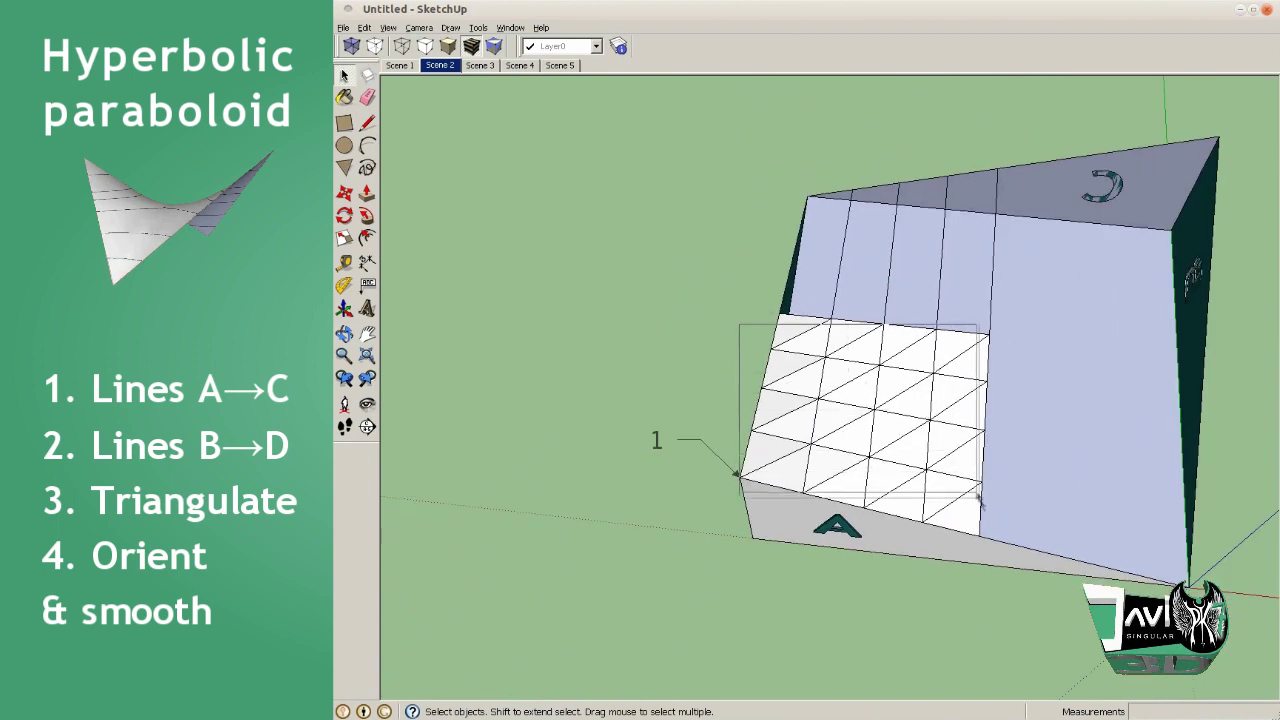
pyautogui.moveTo(980, 507); pyautogui.dragTo(985, 505)
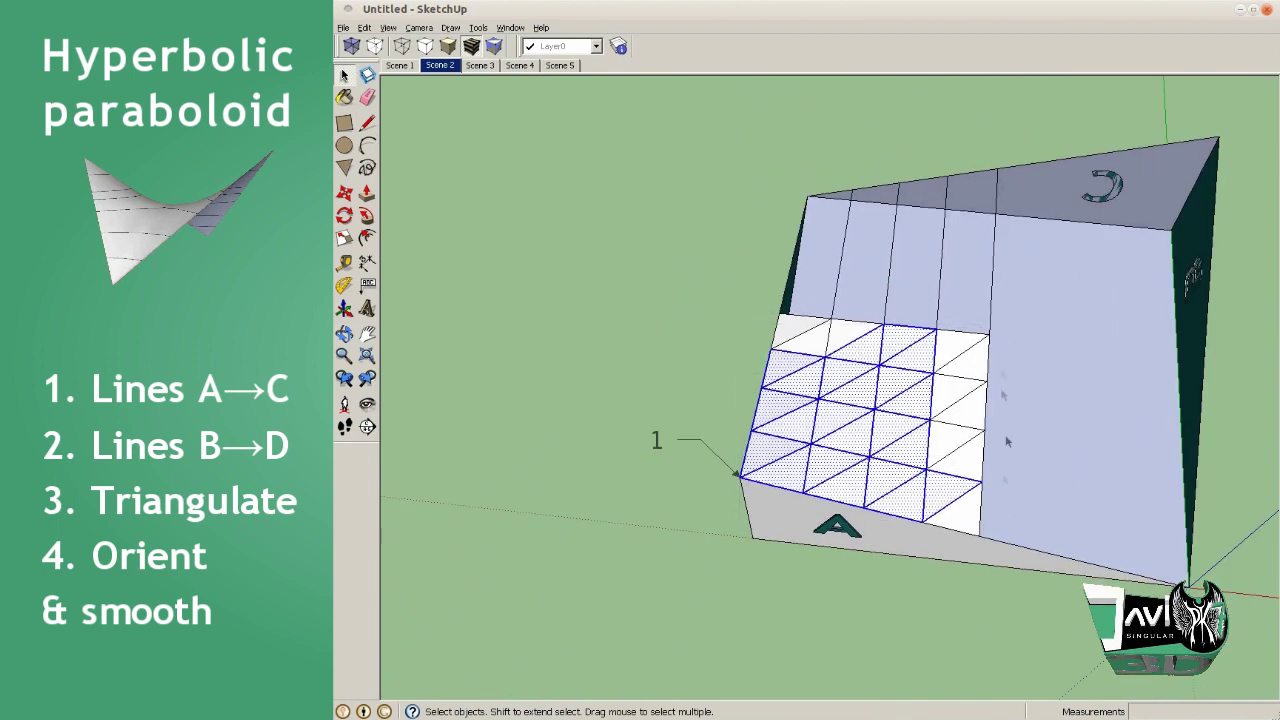
pyautogui.rightClick(971, 428)
pyautogui.click(1000, 594)
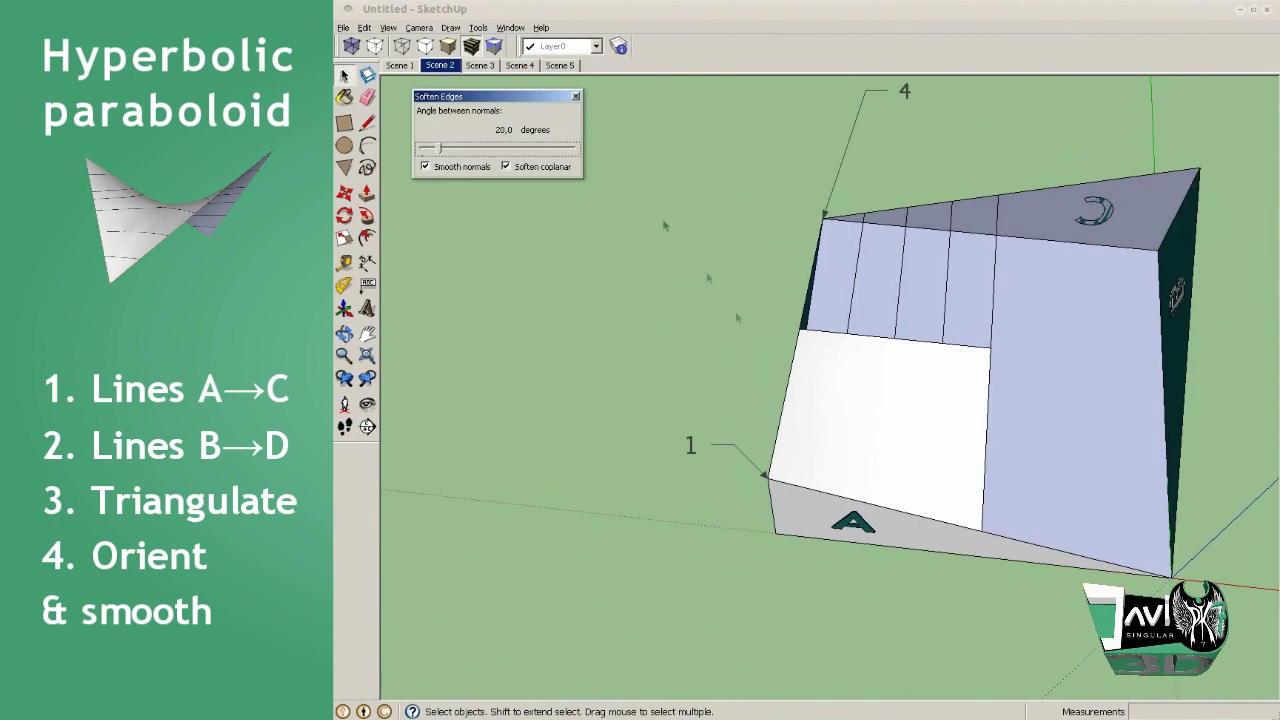
pyautogui.click(577, 97)
pyautogui.moveTo(877, 409)
pyautogui.mouseDown(button='middle')
pyautogui.moveTo(440, 106)
pyautogui.moveTo(654, 251)
pyautogui.moveTo(893, 303)
pyautogui.moveTo(958, 266)
pyautogui.mouseUp(button='middle')
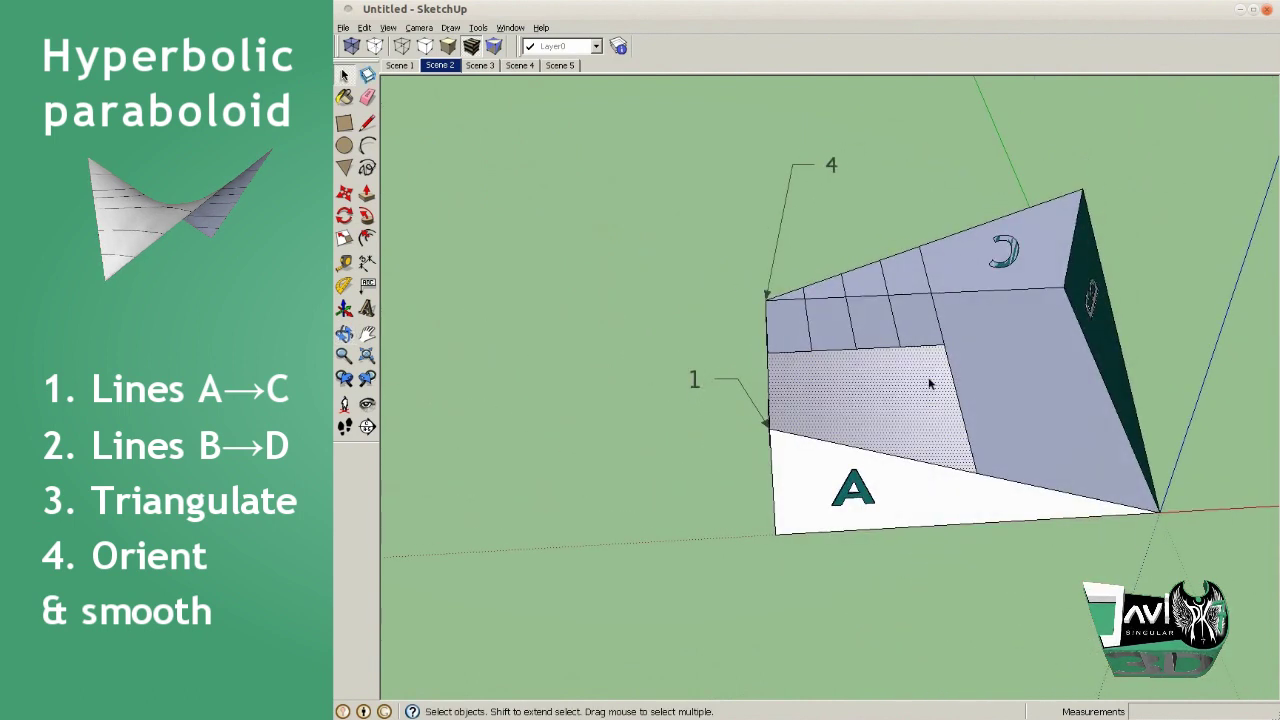
pyautogui.moveTo(929, 383); pyautogui.dragTo(926, 375, button='middle')
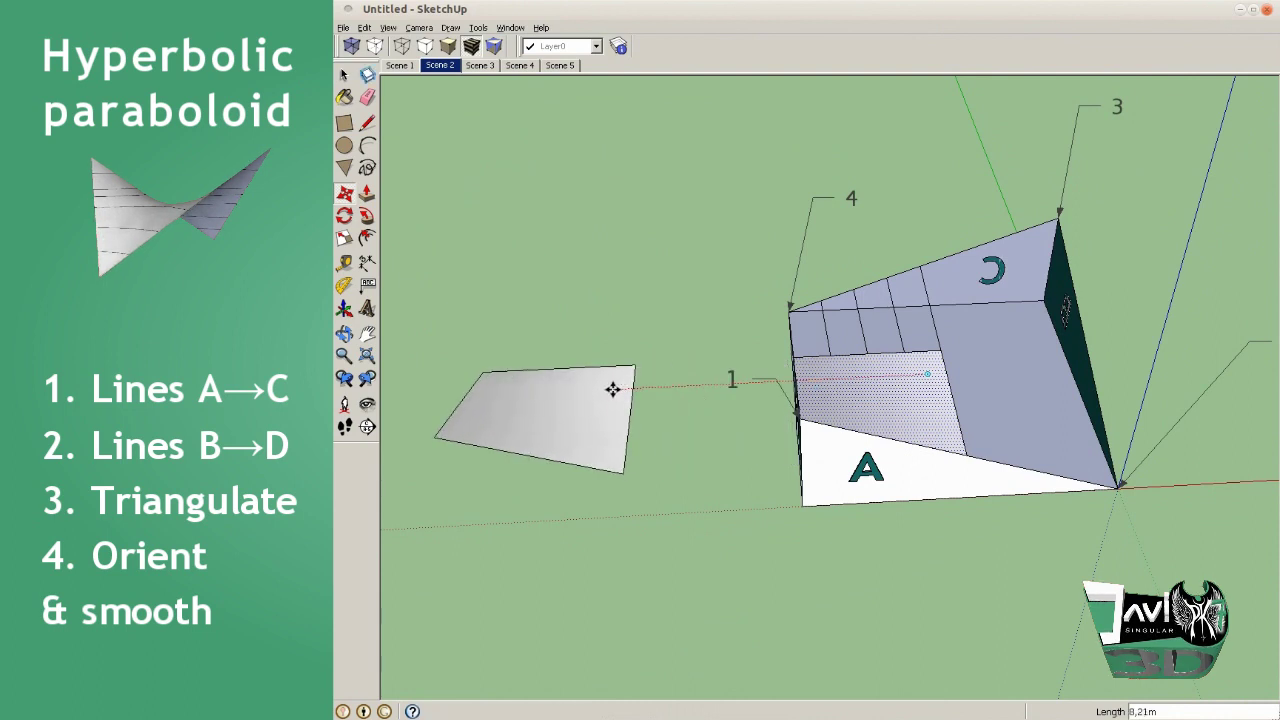
# Place the copied patch beside the box and rotate it 180°
pyautogui.click(613, 389)
pyautogui.click(503, 484)
pyautogui.click(545, 481)
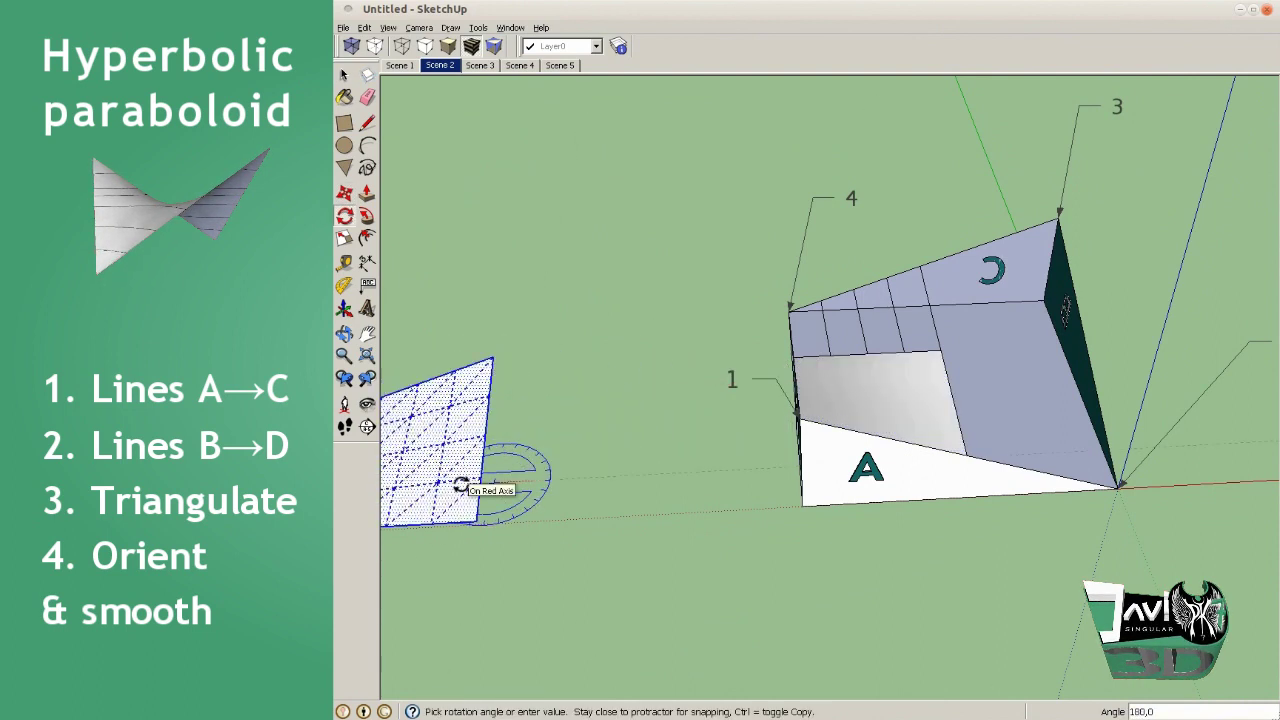
pyautogui.moveTo(490, 478); pyautogui.dragTo(471, 563, button='middle')
# Move the rotated patch and copy the patches onto the box top
pyautogui.press('m')
pyautogui.click(471, 563)
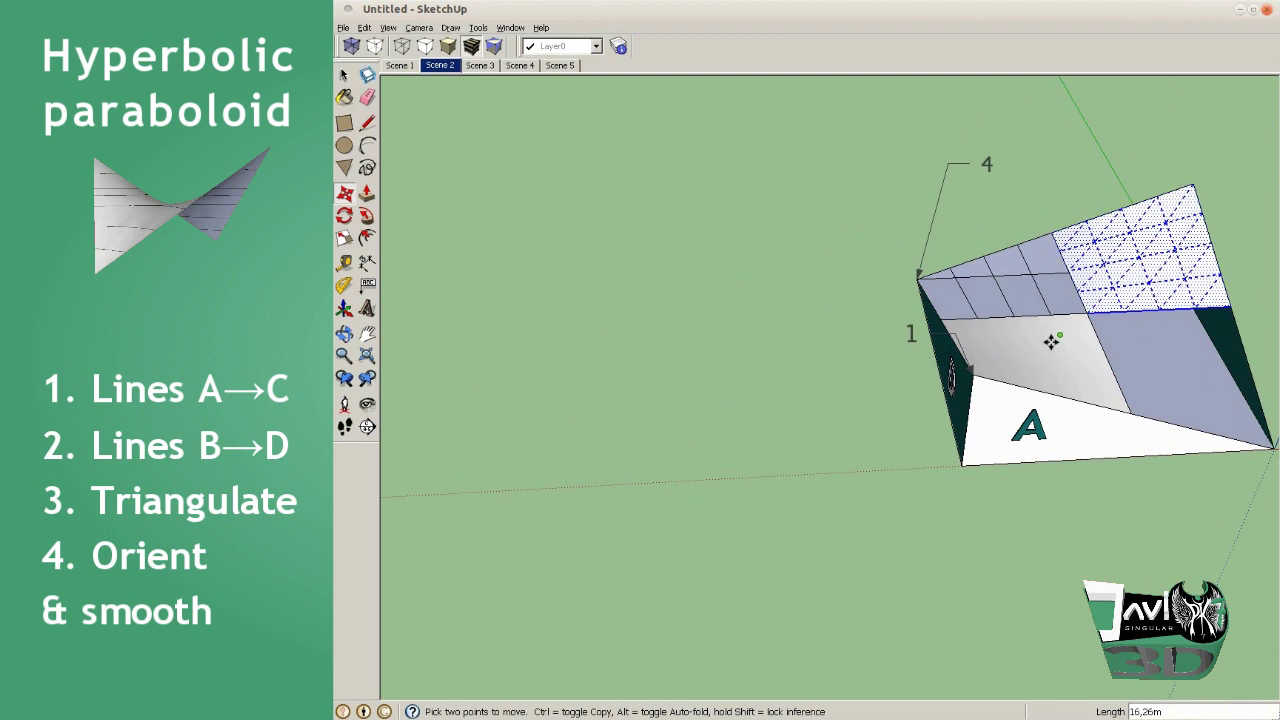
pyautogui.moveTo(1098, 352)
pyautogui.mouseDown(button='middle')
pyautogui.moveTo(929, 466)
pyautogui.moveTo(1008, 451)
pyautogui.mouseUp(button='middle')
pyautogui.press('m')
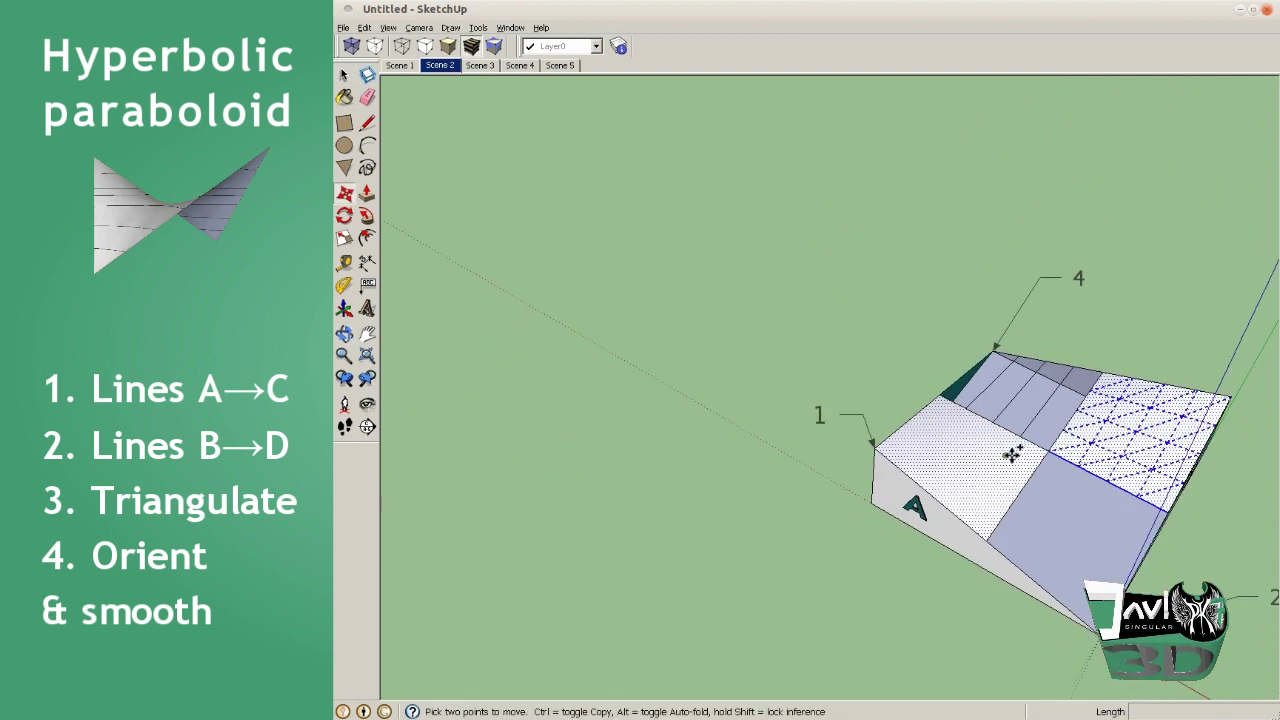
pyautogui.click(1005, 455)
pyautogui.press('ctrl')
pyautogui.click(738, 315)
pyautogui.moveTo(738, 315); pyautogui.dragTo(902, 120, button='middle')
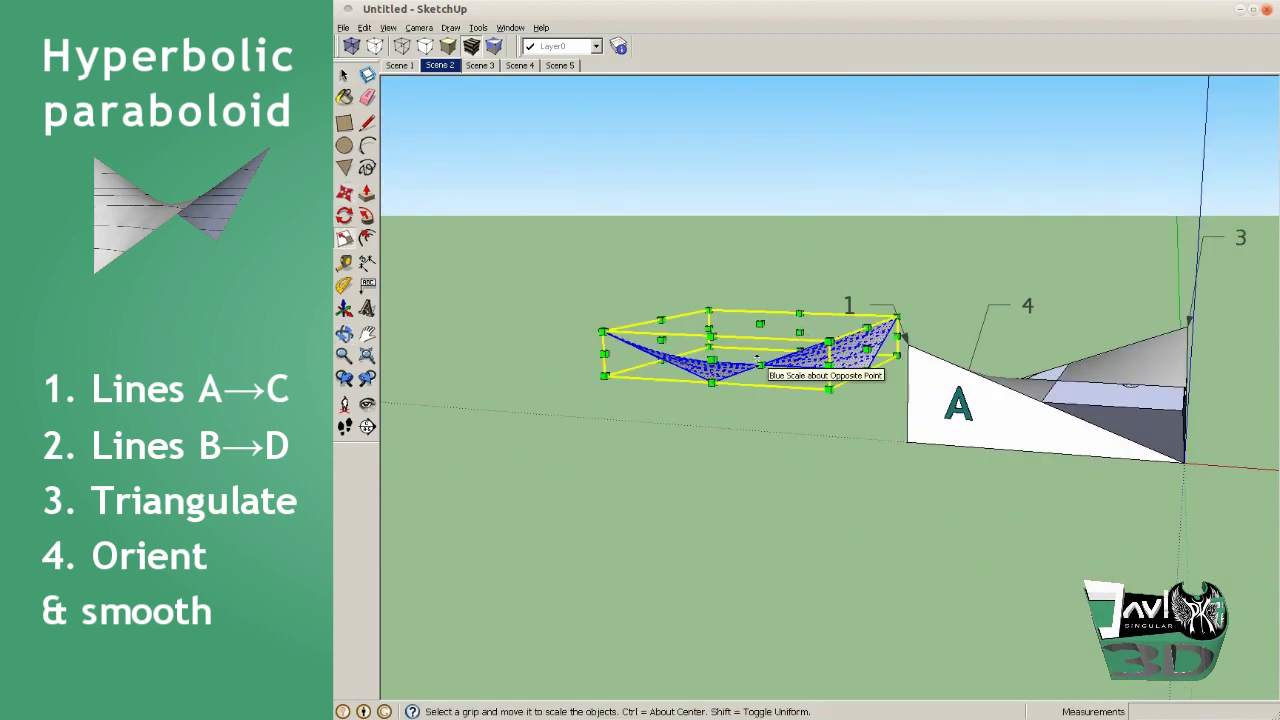
pyautogui.moveTo(849, 305); pyautogui.dragTo(790, 520, button='middle')
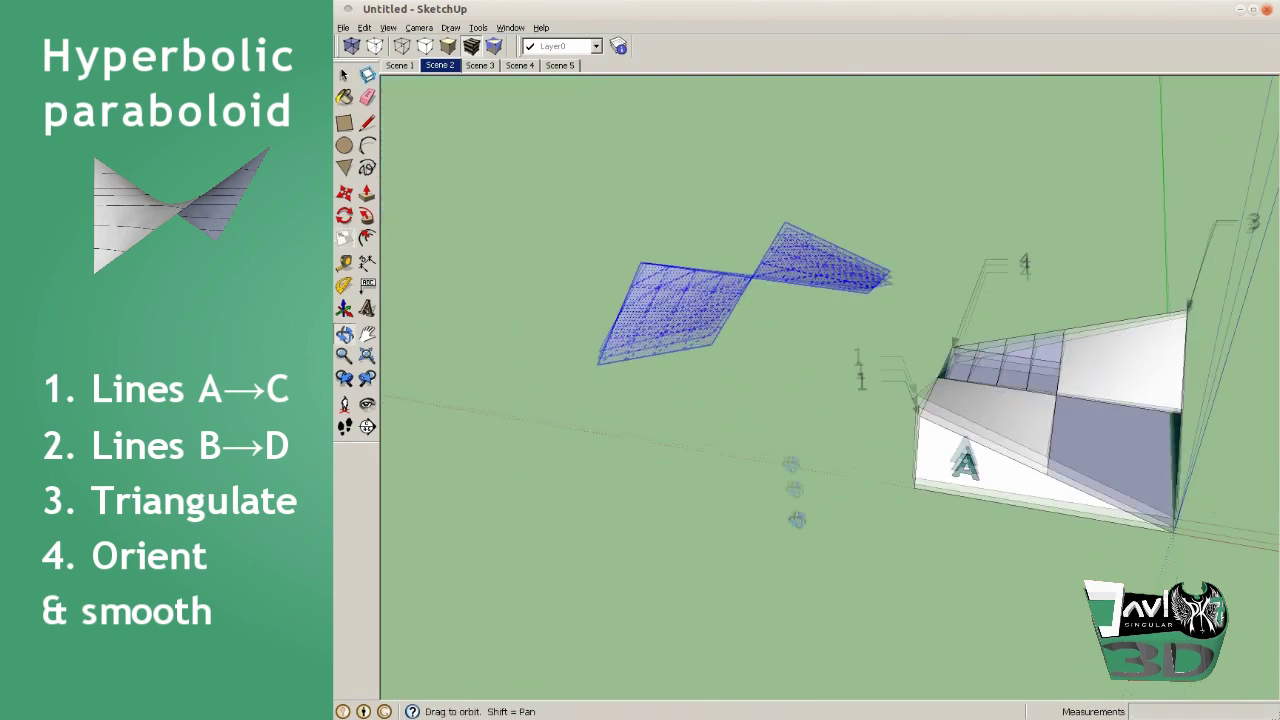
# Rotate the copied patches and move them into the remaining quadrant
pyautogui.press('q')
pyautogui.click(800, 345)
pyautogui.press('m')
pyautogui.moveTo(800, 345); pyautogui.dragTo(940, 635, button='middle')
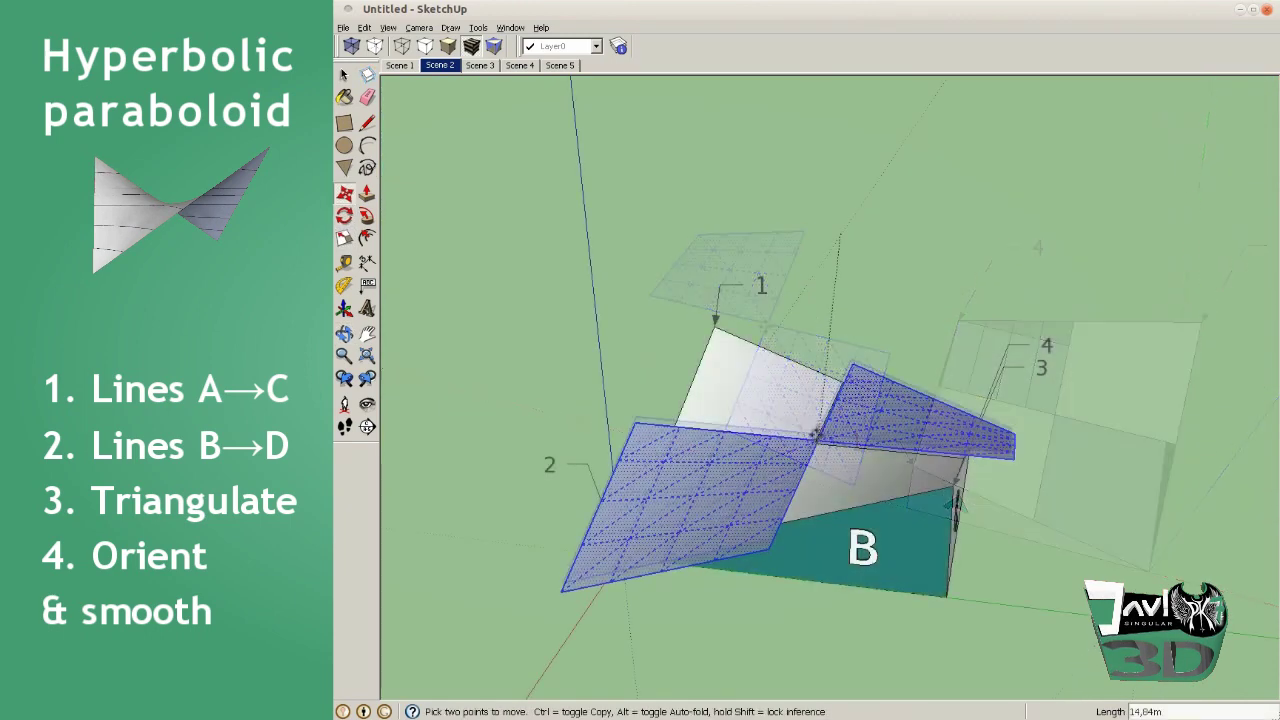
pyautogui.click(940, 635)
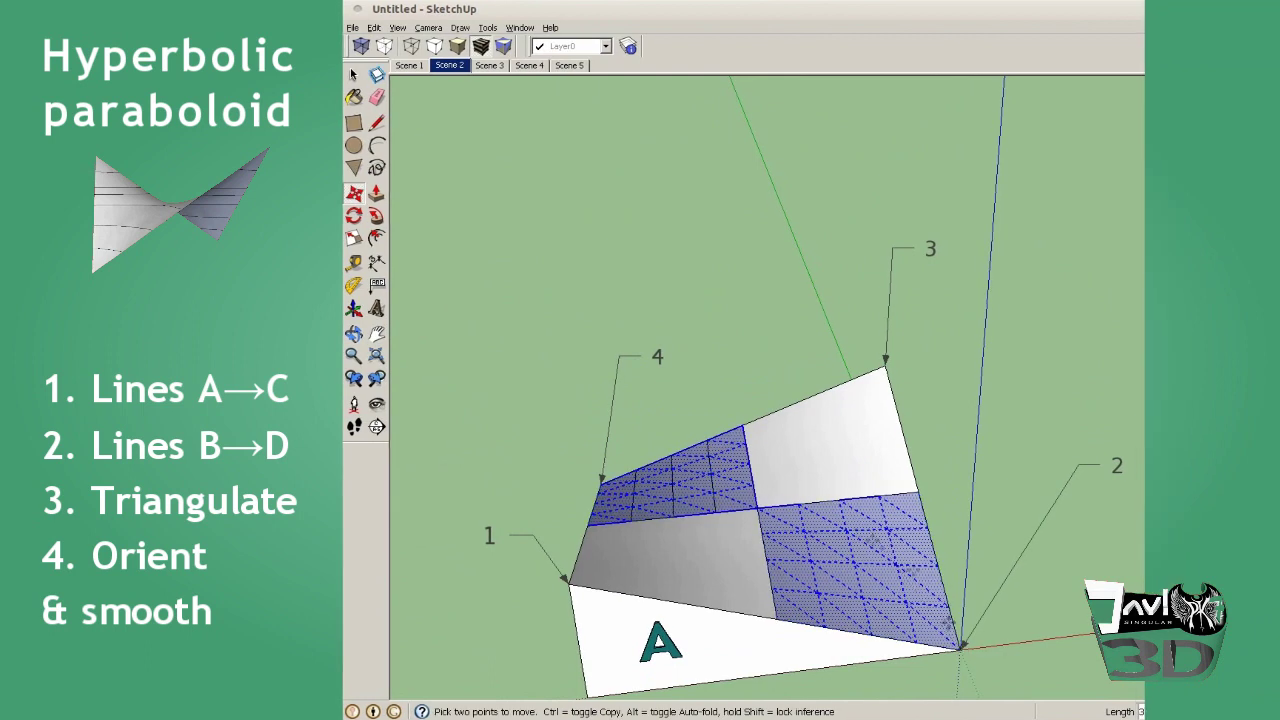
# Select all geometry and soften/smooth its edges into one surface
pyautogui.rightClick(823, 517)
pyautogui.click(857, 620)
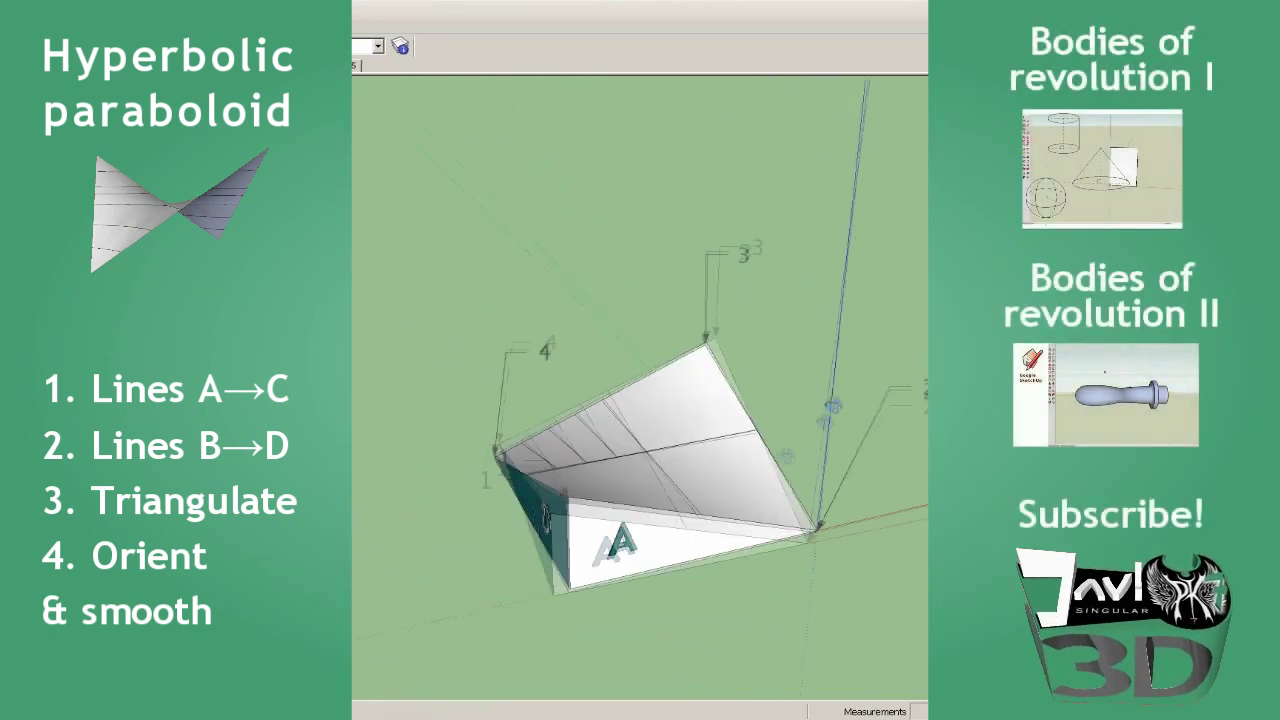
pyautogui.hotkey('ctrl', 'a')
pyautogui.rightClick(661, 466)
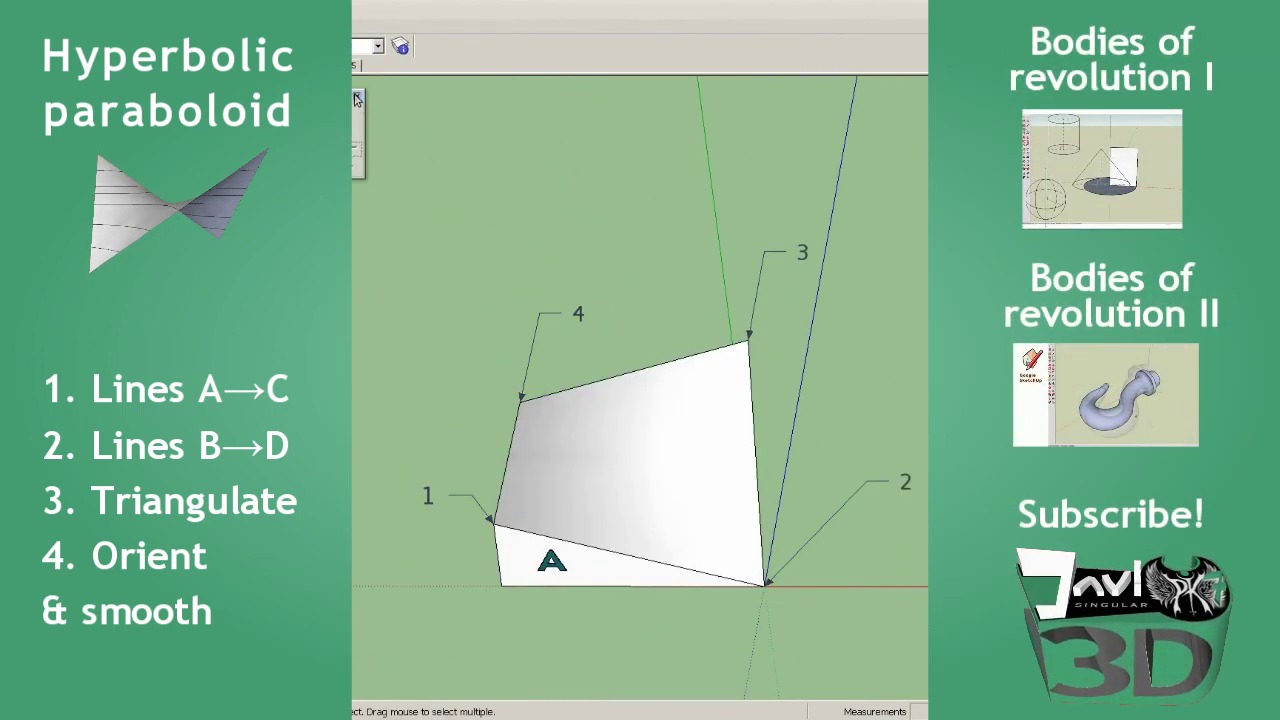